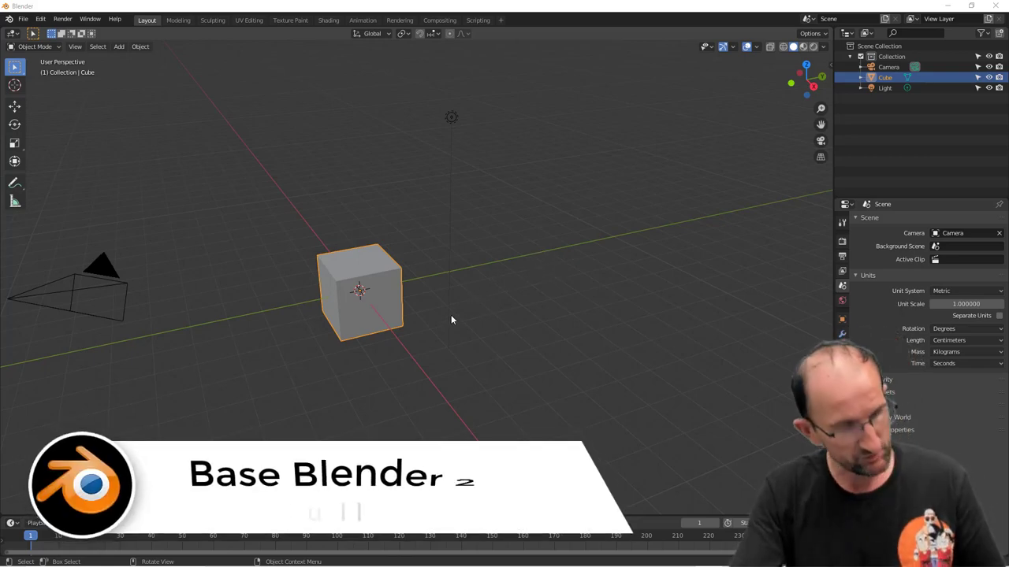
# Orbit, pan and zoom until the default cube fills the viewport centre, then enter Edit Mode.
pyautogui.moveTo(450, 313); pyautogui.dragTo(461, 320, button='middle')
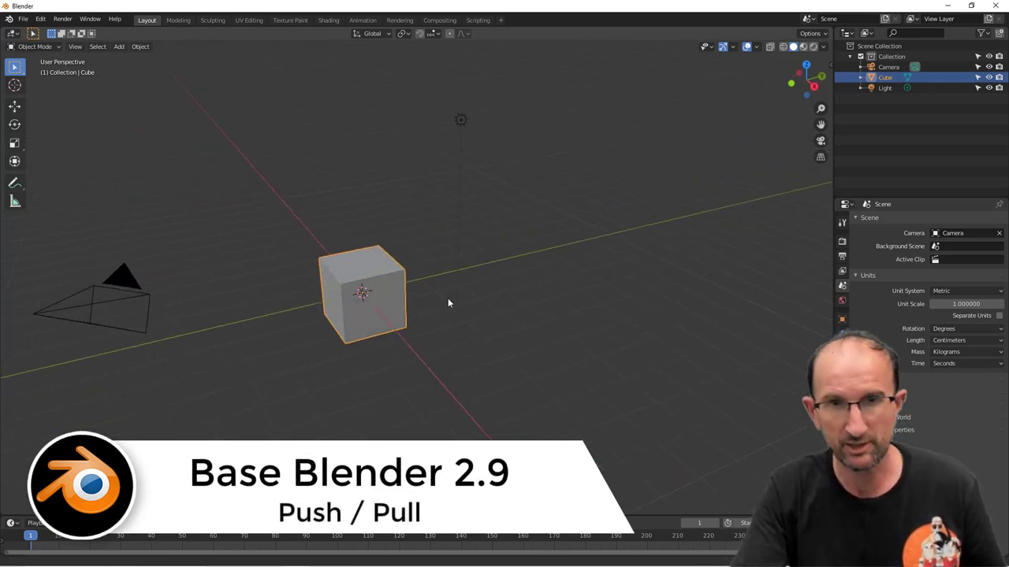
pyautogui.moveTo(448, 302)
pyautogui.keyDown('shift'); pyautogui.mouseDown(button='middle')
pyautogui.moveTo(552, 270)
pyautogui.moveTo(502, 298)
pyautogui.moveTo(448, 288)
pyautogui.moveTo(522, 322)
pyautogui.mouseUp(button='middle'); pyautogui.keyUp('shift')
pyautogui.scroll(3, 548, 273)
pyautogui.scroll(2, 543, 275)
pyautogui.press('Tab')
pyautogui.press('Tab')
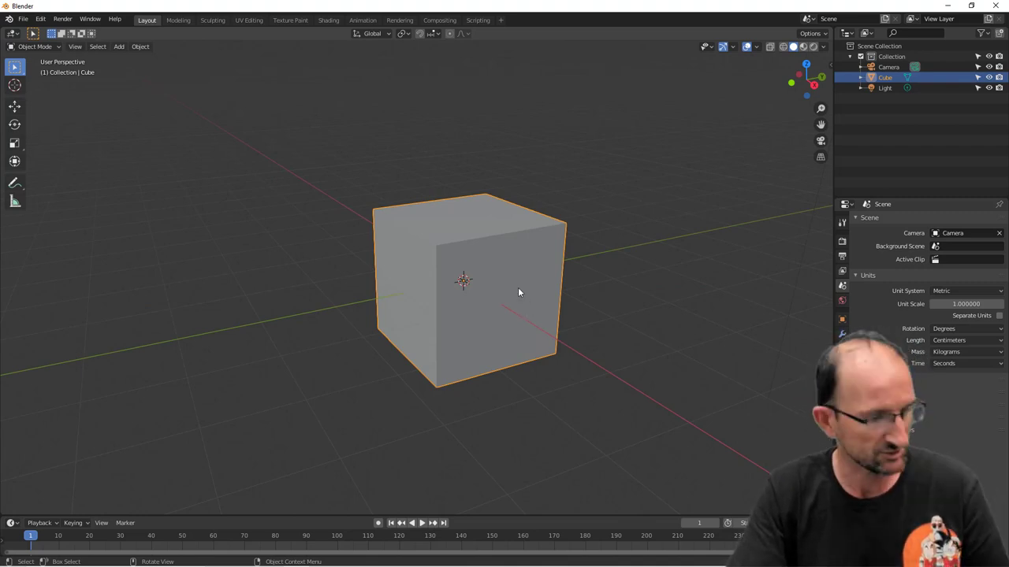
# In face select mode, extrude the cube's top face upward into a taller box.
pyautogui.press('Tab')
pyautogui.press('3')
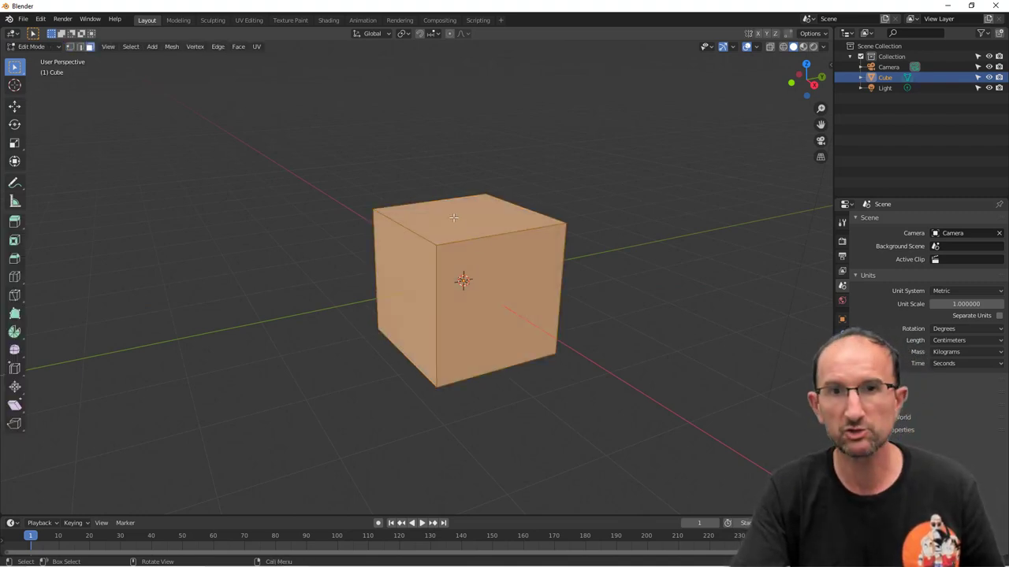
pyautogui.click(501, 238)
pyautogui.press('e')
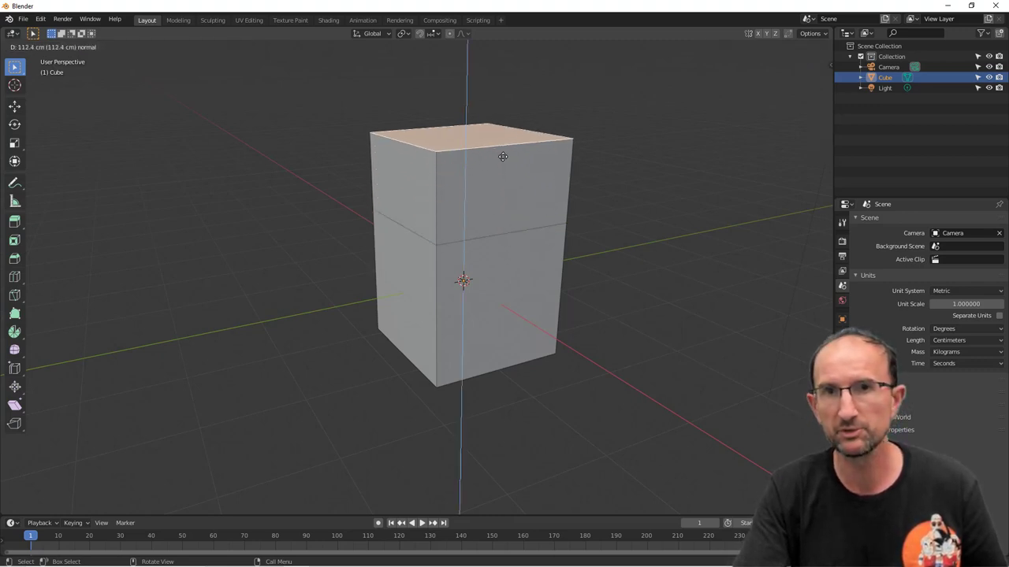
pyautogui.click(504, 155)
pyautogui.moveTo(500, 218)
pyautogui.mouseDown(button='middle')
pyautogui.moveTo(541, 247)
pyautogui.moveTo(496, 214)
pyautogui.mouseUp(button='middle')
# Loop-cut the upper box and extrude the side band inward into a recess, orbiting to inspect it.
pyautogui.hotkey('ctrl', 'r')
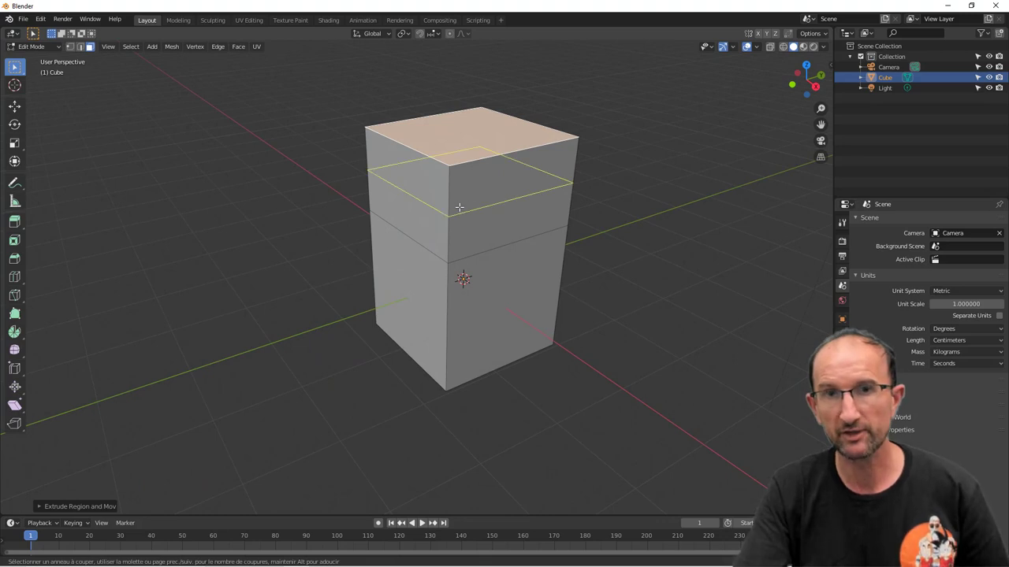
pyautogui.click(460, 207)
pyautogui.click(458, 206)
pyautogui.moveTo(458, 205); pyautogui.dragTo(499, 228, button='middle')
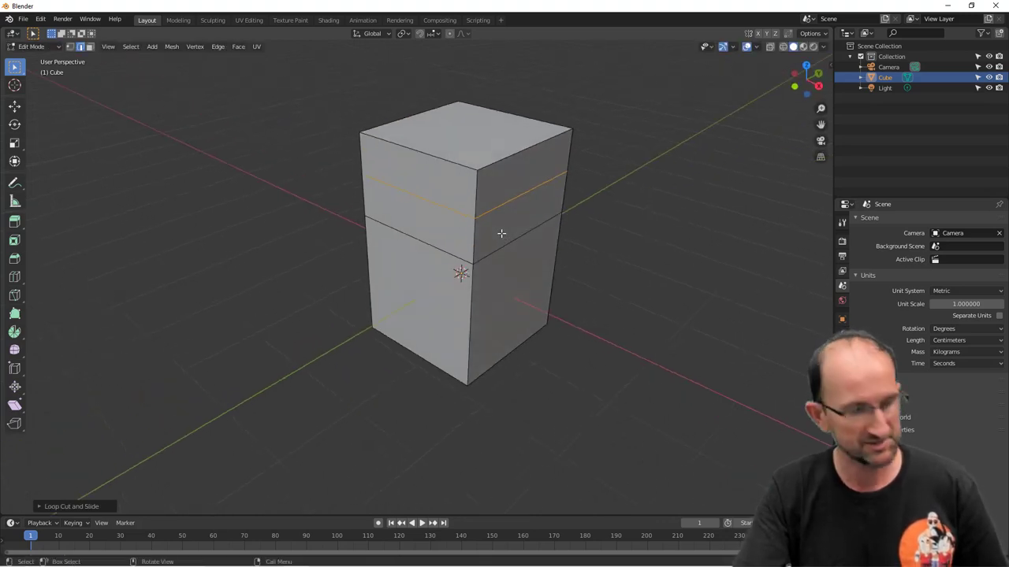
pyautogui.click(511, 224)
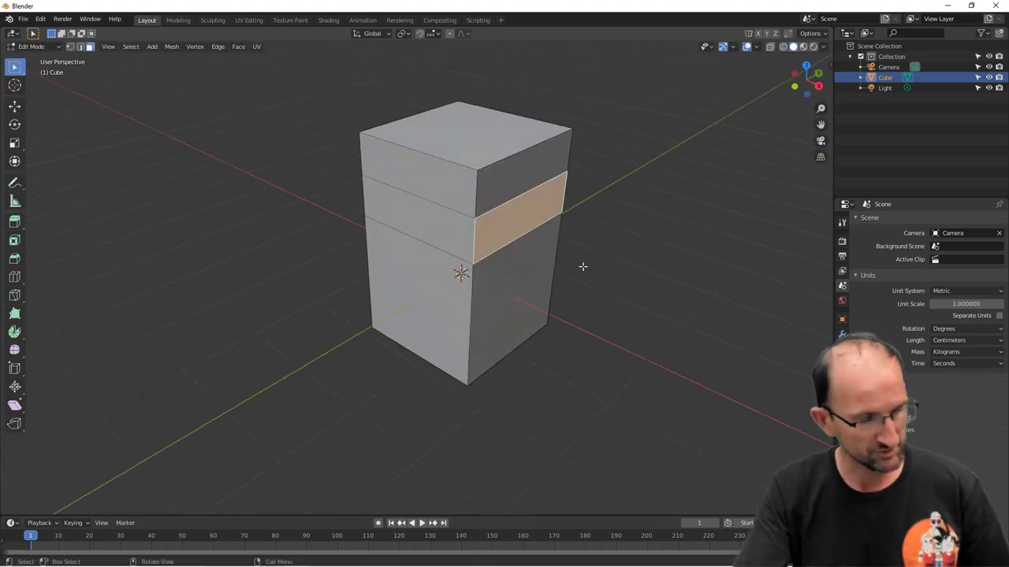
pyautogui.press('e')
pyautogui.click(526, 261)
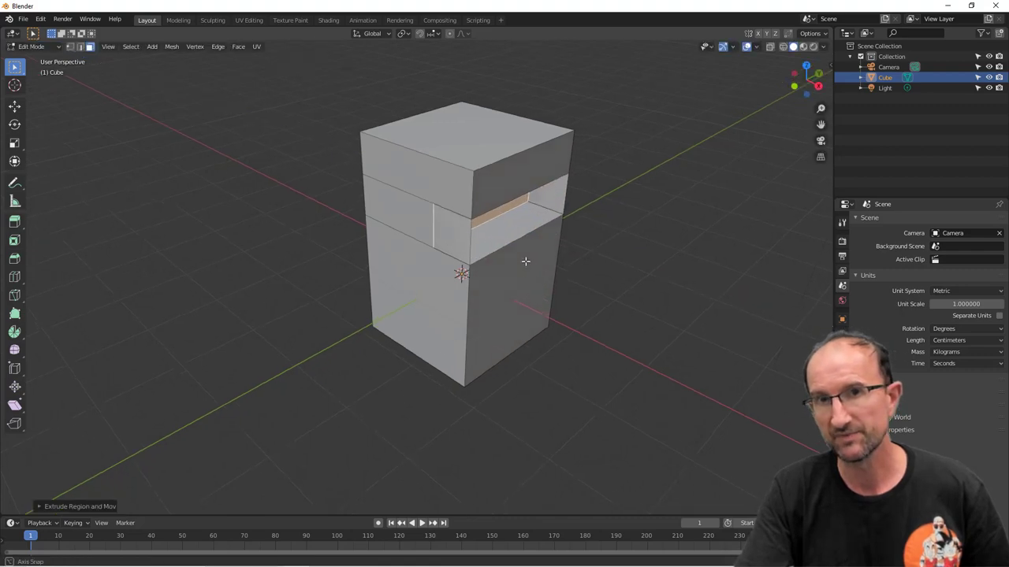
pyautogui.moveTo(525, 261); pyautogui.dragTo(337, 242, button='middle')
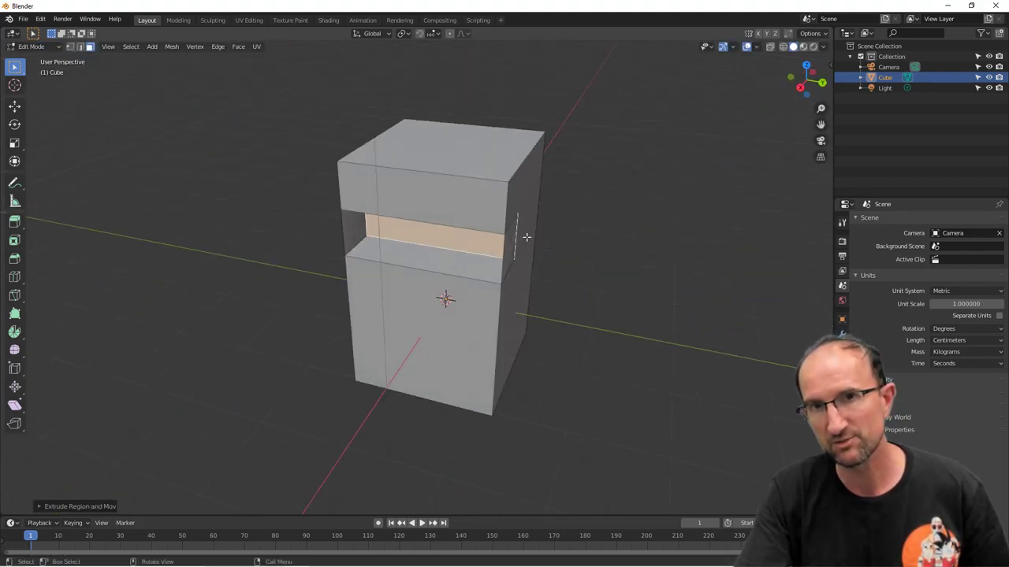
pyautogui.moveTo(527, 259)
pyautogui.mouseDown(button='middle')
pyautogui.moveTo(491, 254)
pyautogui.moveTo(575, 241)
pyautogui.moveTo(631, 257)
pyautogui.mouseUp(button='middle')
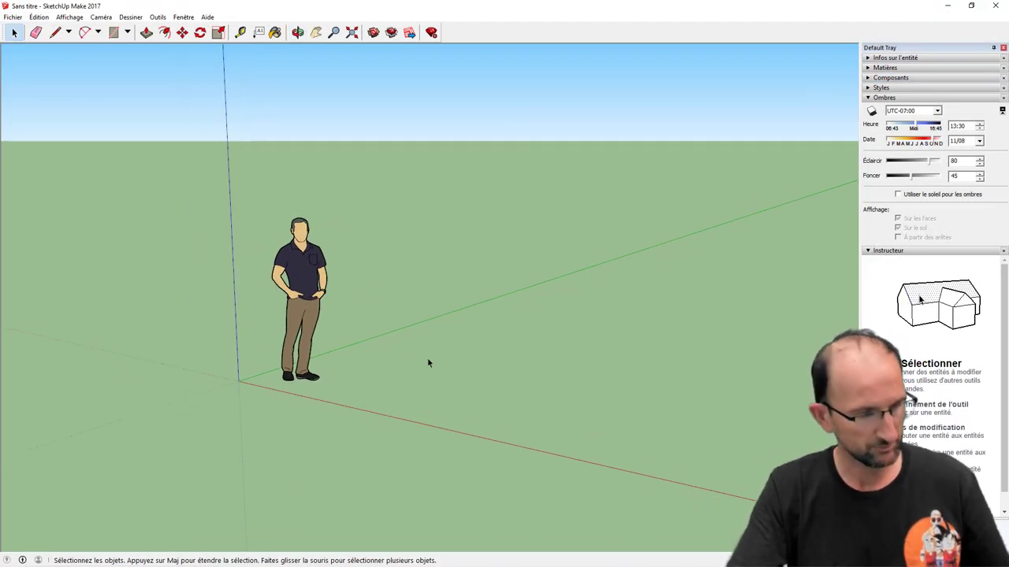
# Draw a rectangle on the ground and push/pull it up into a box.
pyautogui.press('r')
pyautogui.click(410, 340)
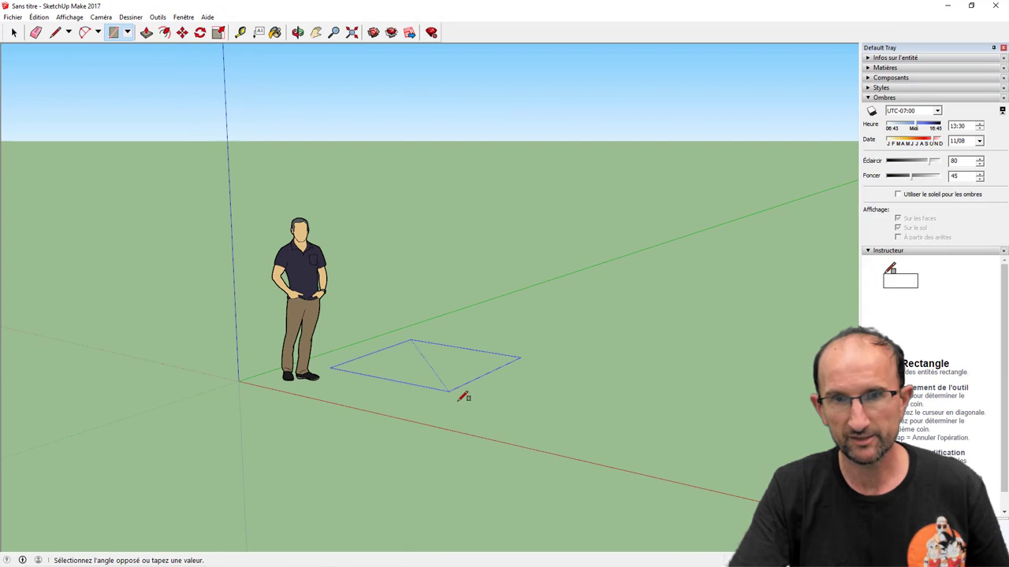
pyautogui.click(518, 408)
pyautogui.press('p')
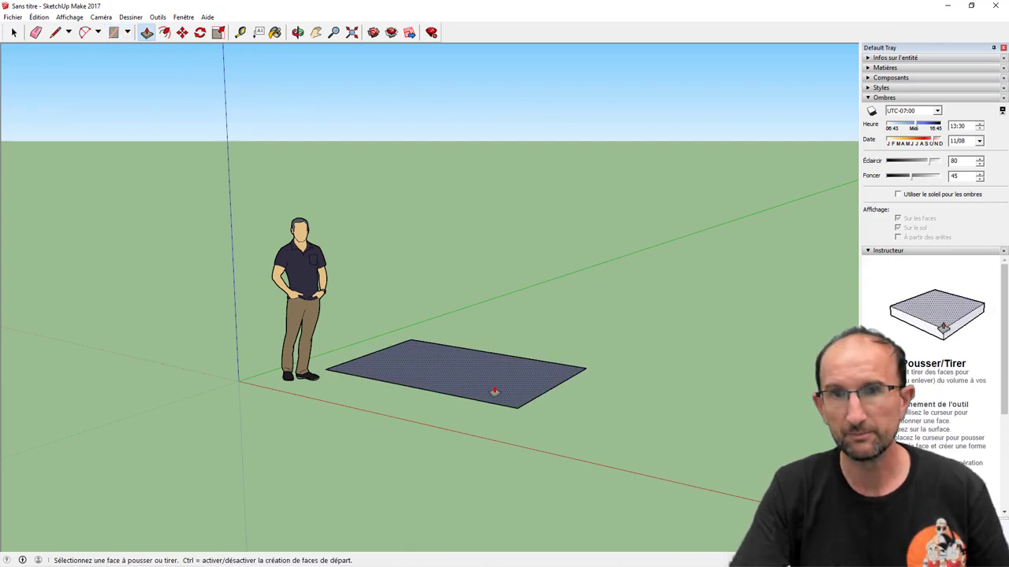
pyautogui.moveTo(492, 387); pyautogui.dragTo(510, 279)
pyautogui.moveTo(510, 279); pyautogui.dragTo(538, 310, button='middle')
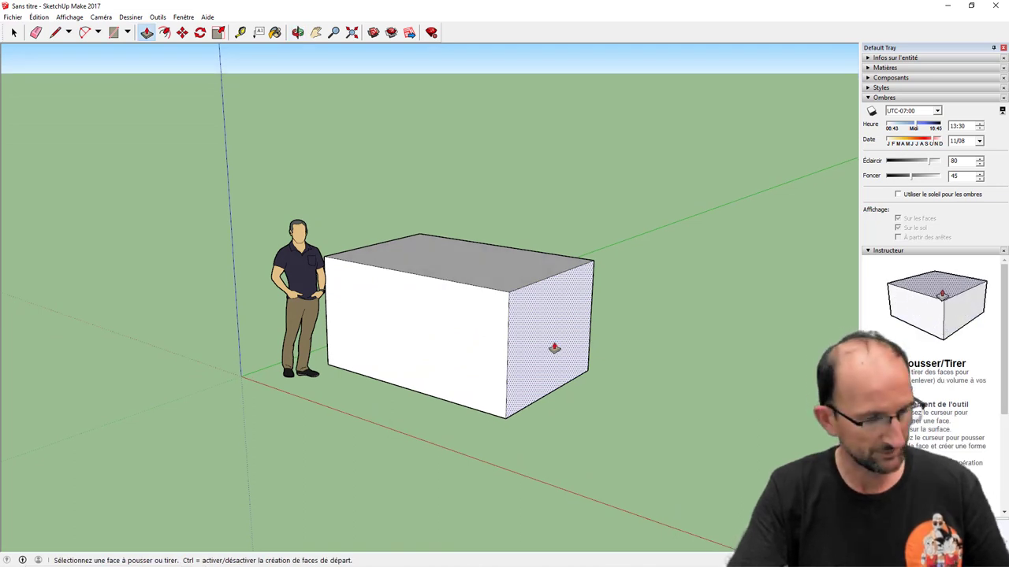
# Draw a horizontal line across the box's right face and select its lower half.
pyautogui.press('l')
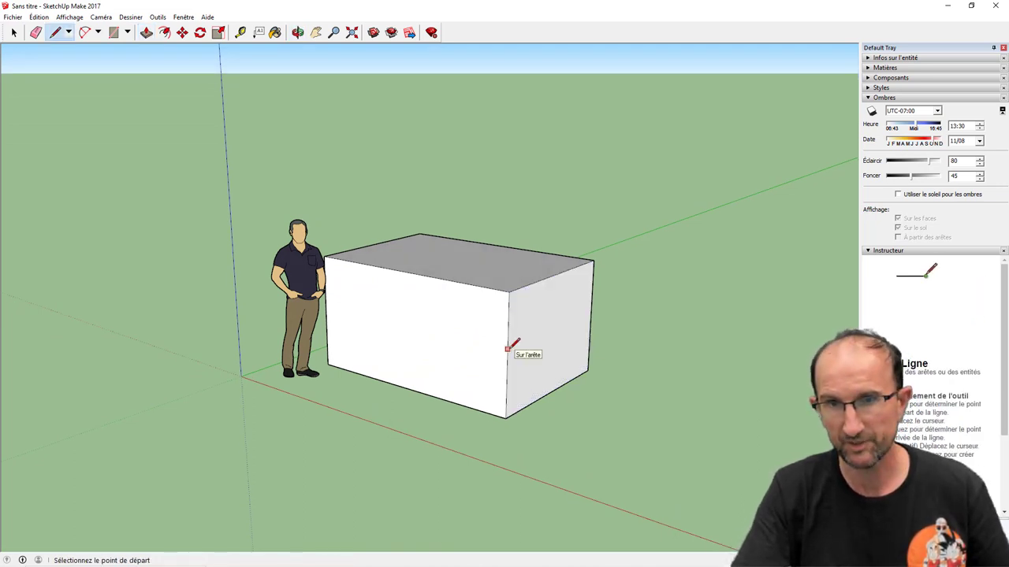
pyautogui.click(507, 348)
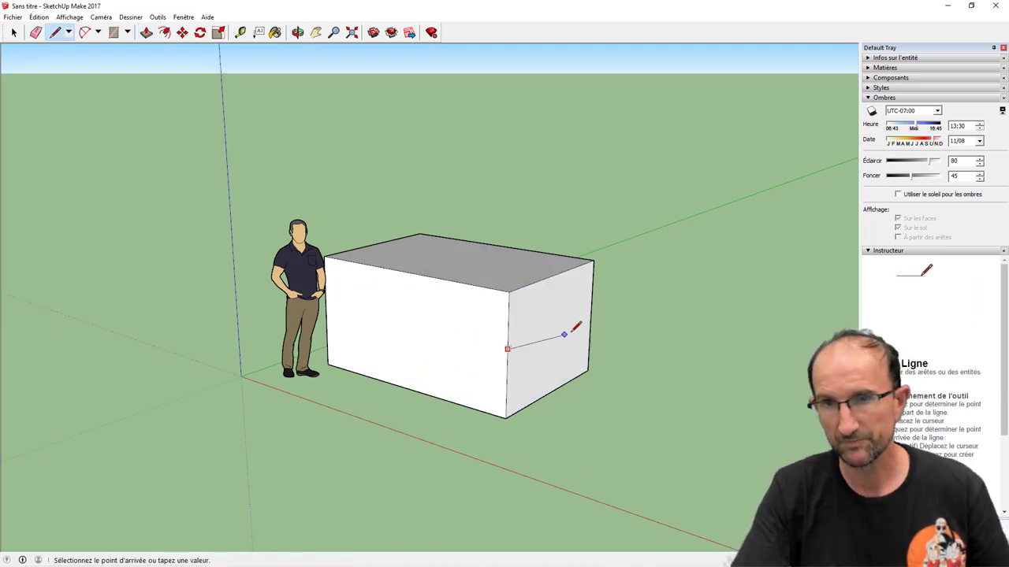
pyautogui.press('space')
pyautogui.click(554, 368)
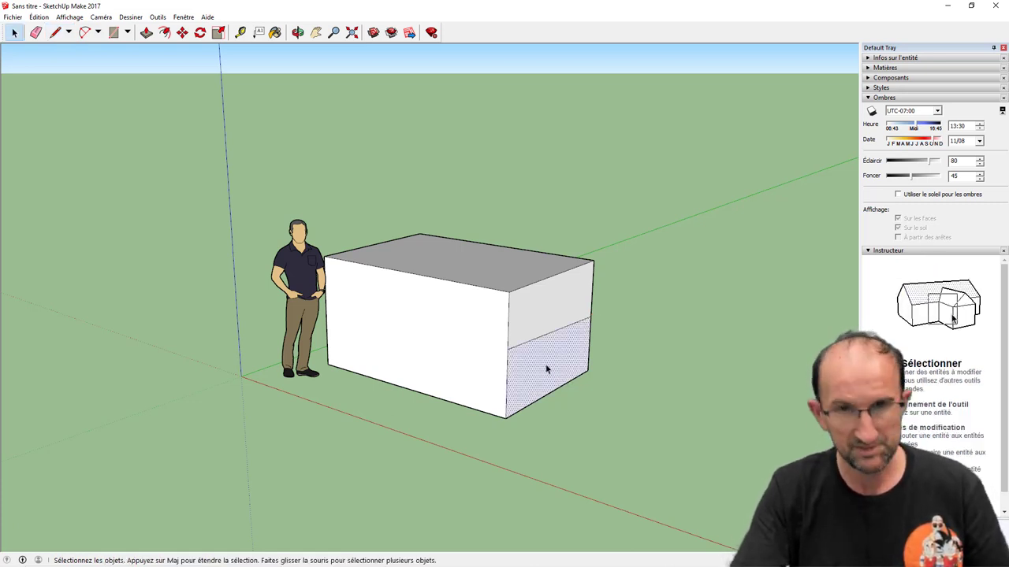
# Push the lower-right face into the box to form a notch, then orbit around to inspect it.
pyautogui.press('p')
pyautogui.moveTo(545, 372); pyautogui.dragTo(487, 362)
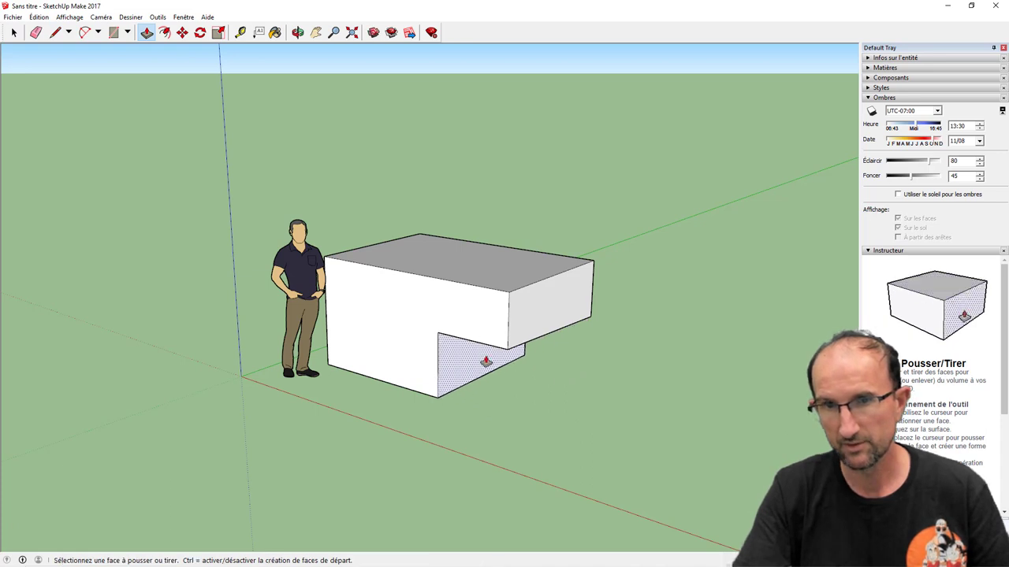
pyautogui.moveTo(486, 362); pyautogui.dragTo(194, 298, button='middle')
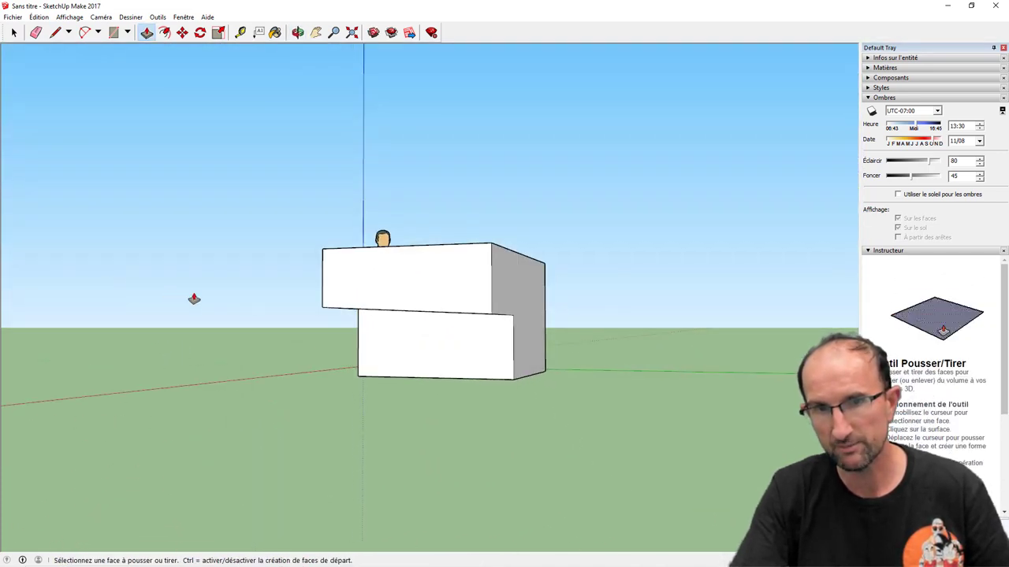
pyautogui.moveTo(324, 323)
pyautogui.mouseDown(button='middle')
pyautogui.moveTo(363, 338)
pyautogui.moveTo(669, 367)
pyautogui.mouseUp(button='middle')
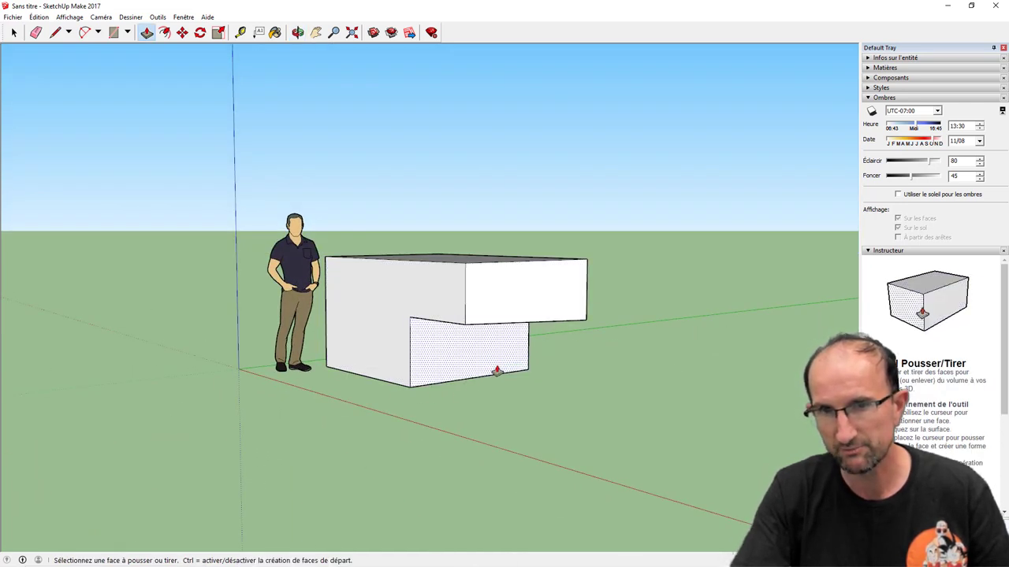
pyautogui.moveTo(497, 372)
pyautogui.mouseDown(button='middle')
pyautogui.moveTo(252, 360)
pyautogui.moveTo(480, 365)
pyautogui.moveTo(263, 354)
pyautogui.moveTo(377, 357)
pyautogui.mouseUp(button='middle')
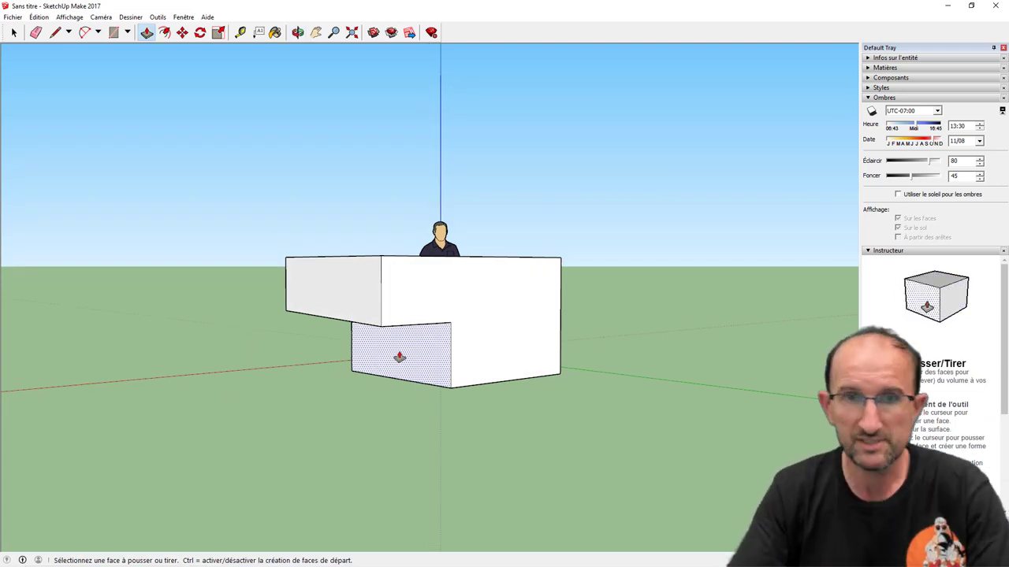
pyautogui.moveTo(401, 350)
pyautogui.mouseDown(button='middle')
pyautogui.moveTo(546, 341)
pyautogui.moveTo(513, 322)
pyautogui.mouseUp(button='middle')
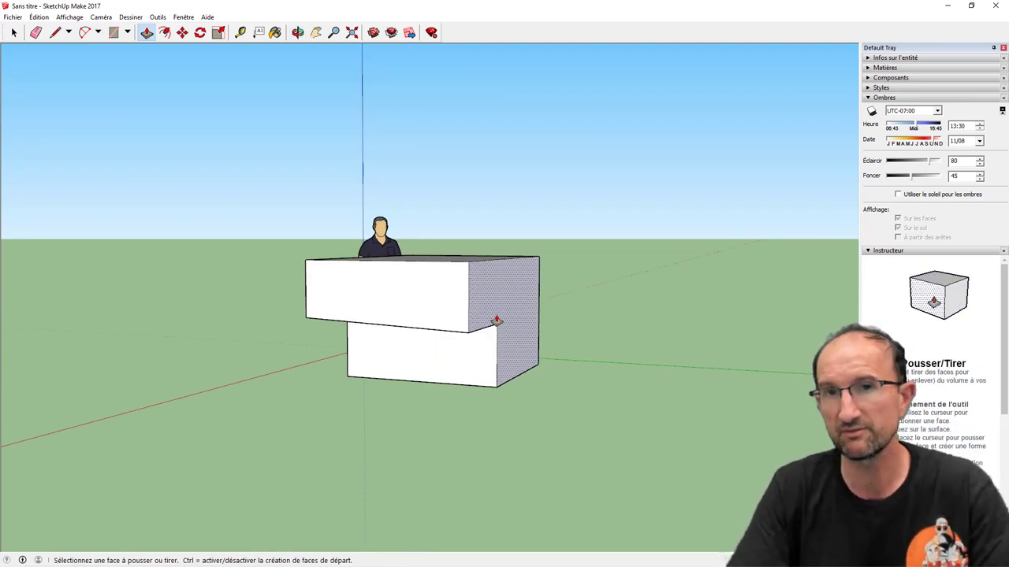
pyautogui.moveTo(495, 322)
pyautogui.mouseDown(button='middle')
pyautogui.moveTo(604, 261)
pyautogui.moveTo(563, 283)
pyautogui.moveTo(604, 275)
pyautogui.mouseUp(button='middle')
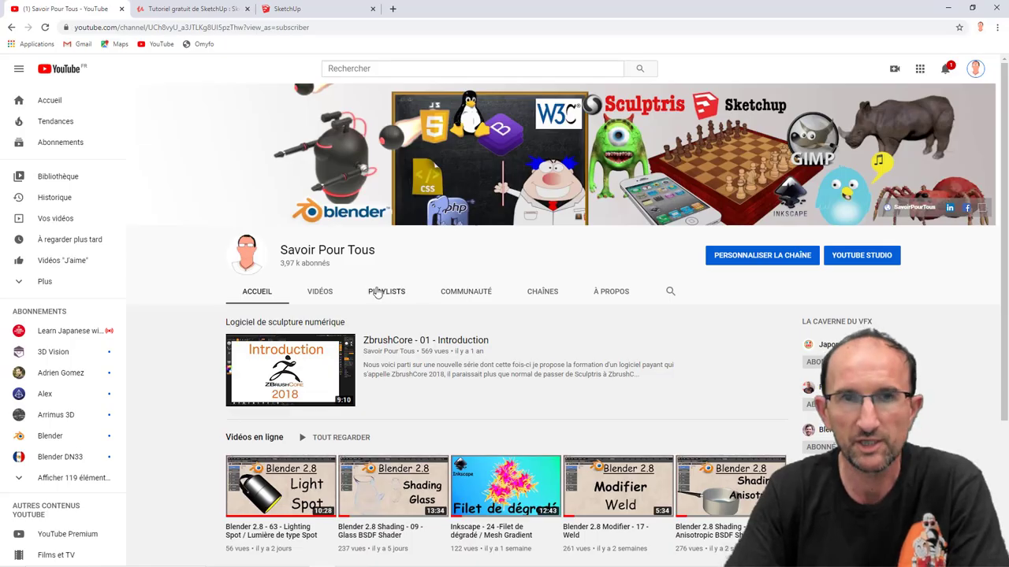
# Open the channel's Playlists and scroll down through the playlist grid, then go to the Udemy tab.
pyautogui.click(397, 293)
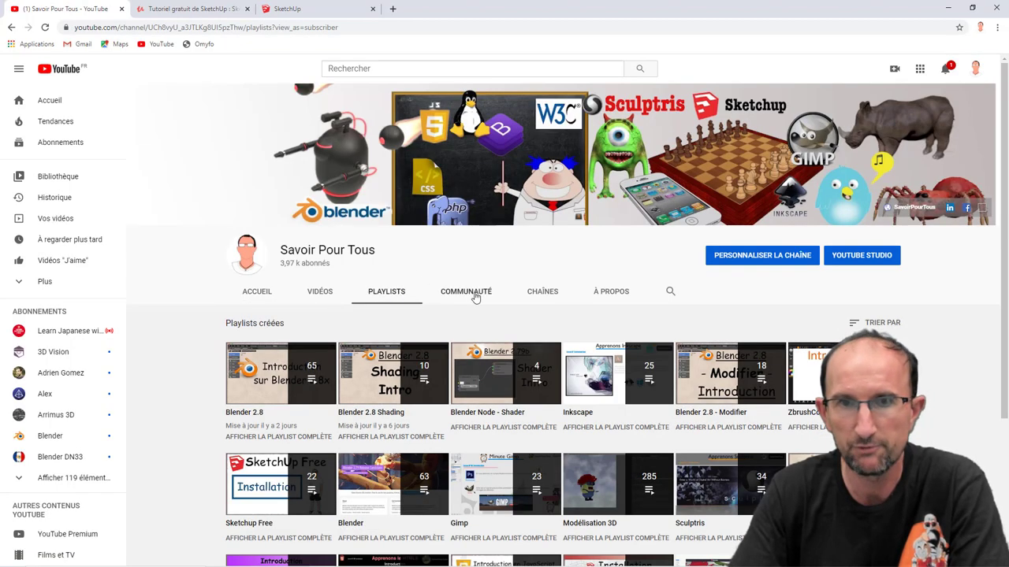
pyautogui.scroll(-2, 476, 298)
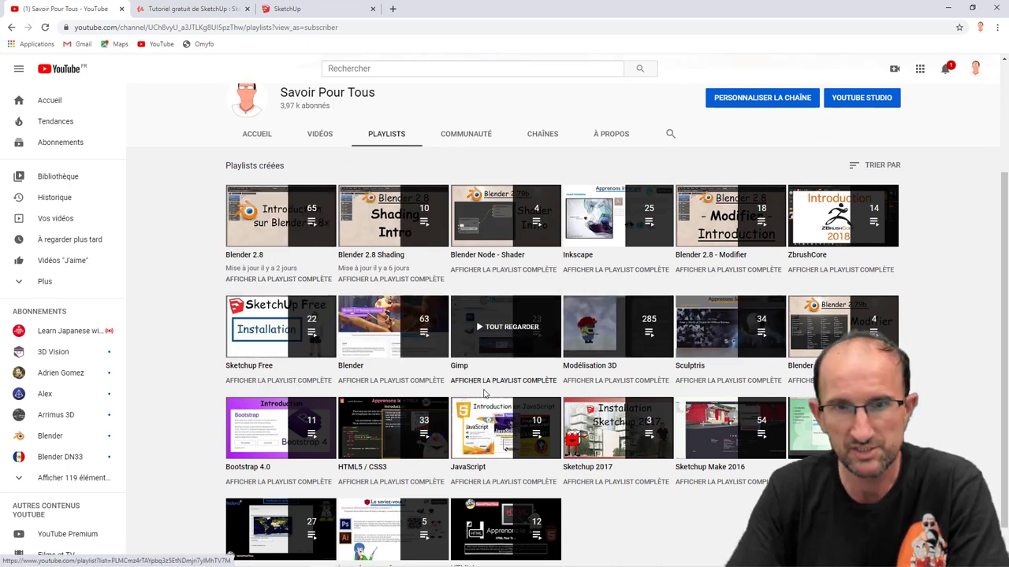
pyautogui.scroll(-1, 485, 394)
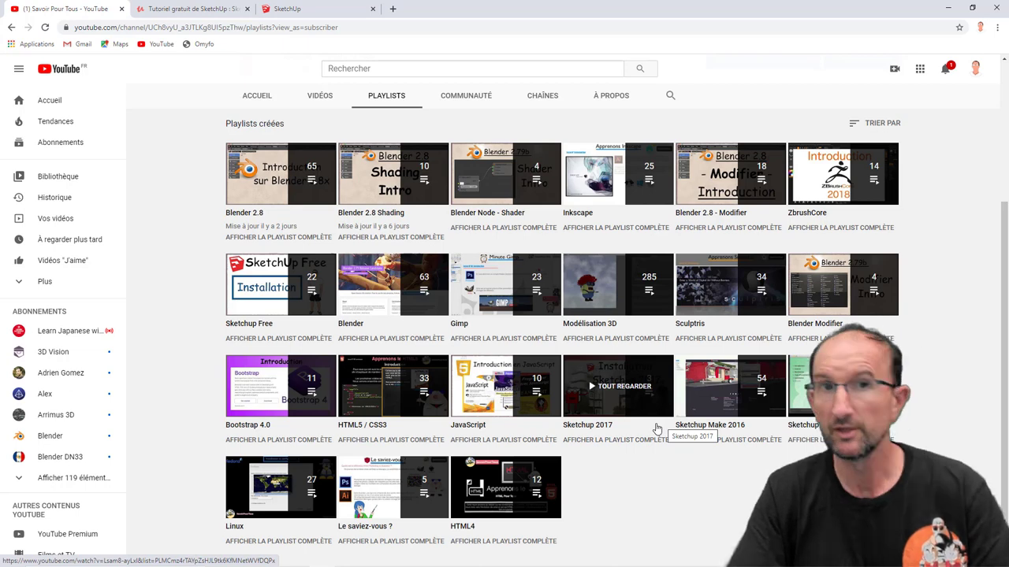
pyautogui.click(211, 8)
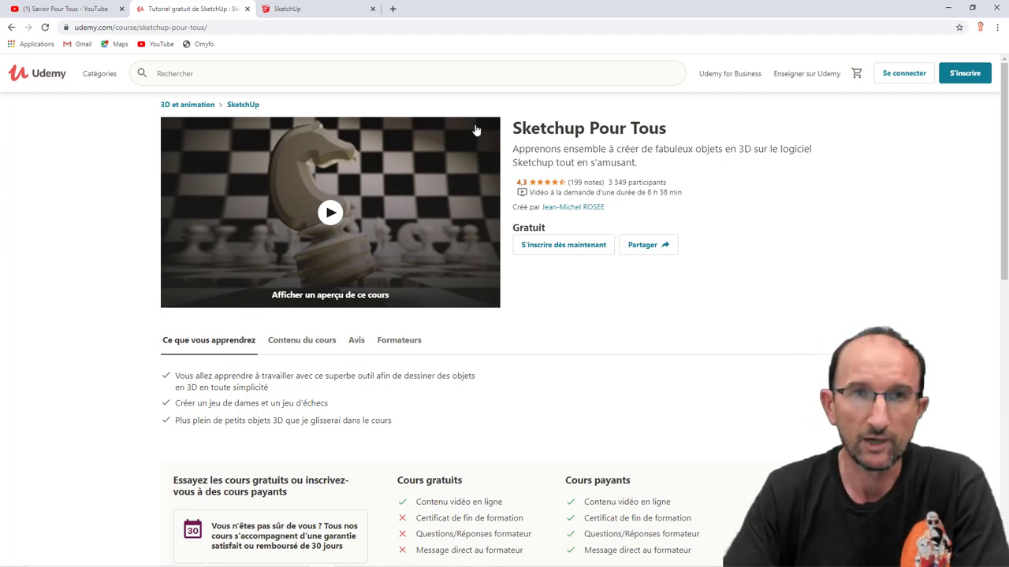
# Switch to the SketchUp web app tab at app.sketchup.com.
pyautogui.click(313, 10)
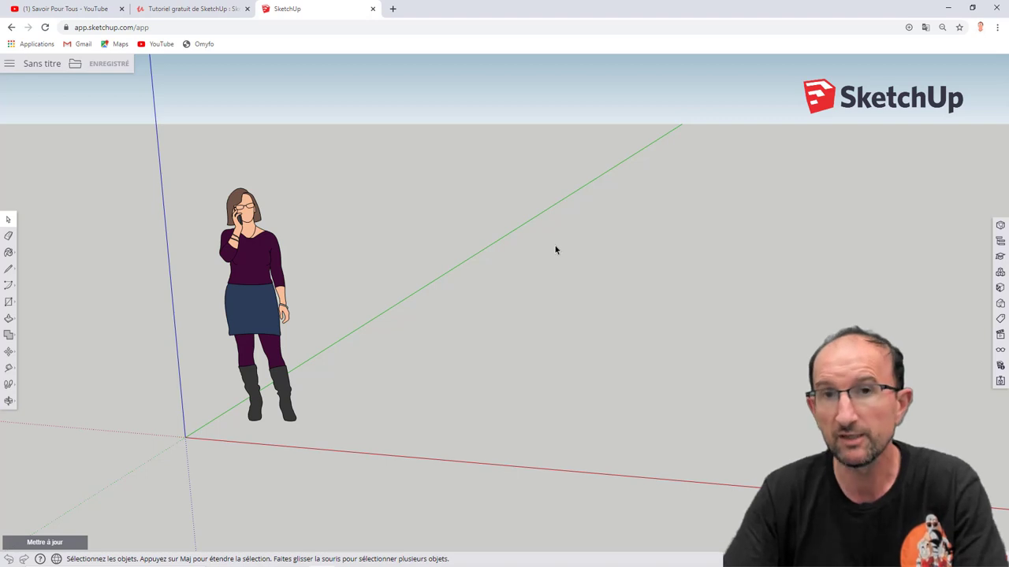
# Turn the camera left, draw a ground rectangle and pull it up into a box.
pyautogui.press('w')
pyautogui.moveTo(557, 249)
pyautogui.mouseDown()
pyautogui.moveTo(487, 240)
pyautogui.moveTo(511, 245)
pyautogui.moveTo(292, 367)
pyautogui.mouseUp()
pyautogui.press('space')
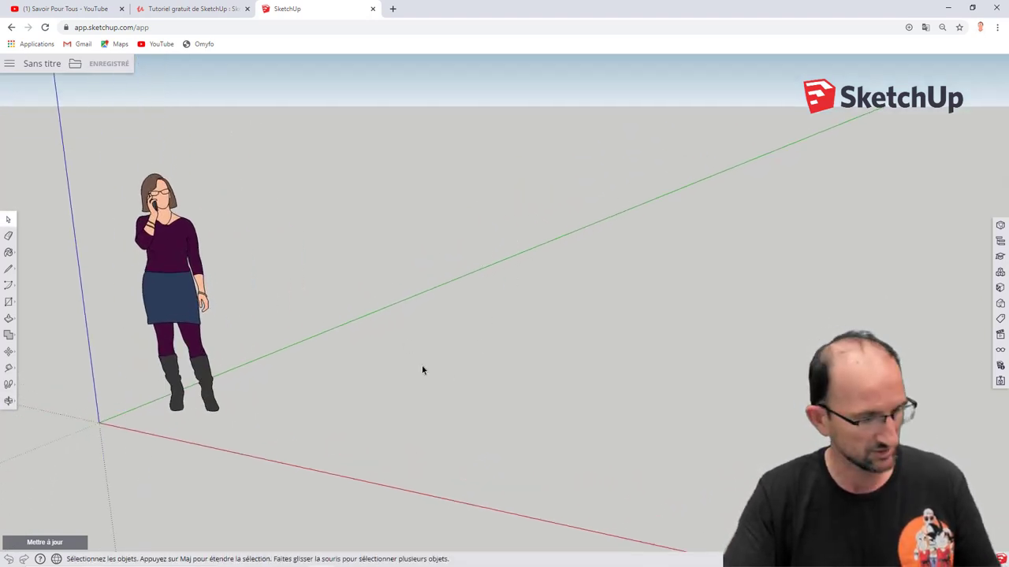
pyautogui.press('r')
pyautogui.click(383, 381)
pyautogui.click(414, 448)
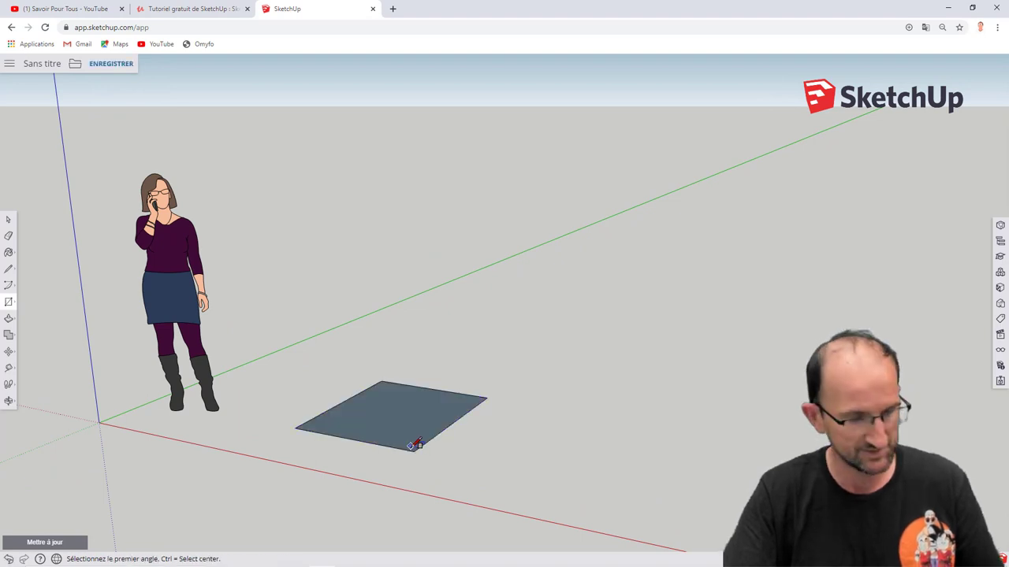
pyautogui.press('p')
pyautogui.click(396, 435)
pyautogui.click(408, 338)
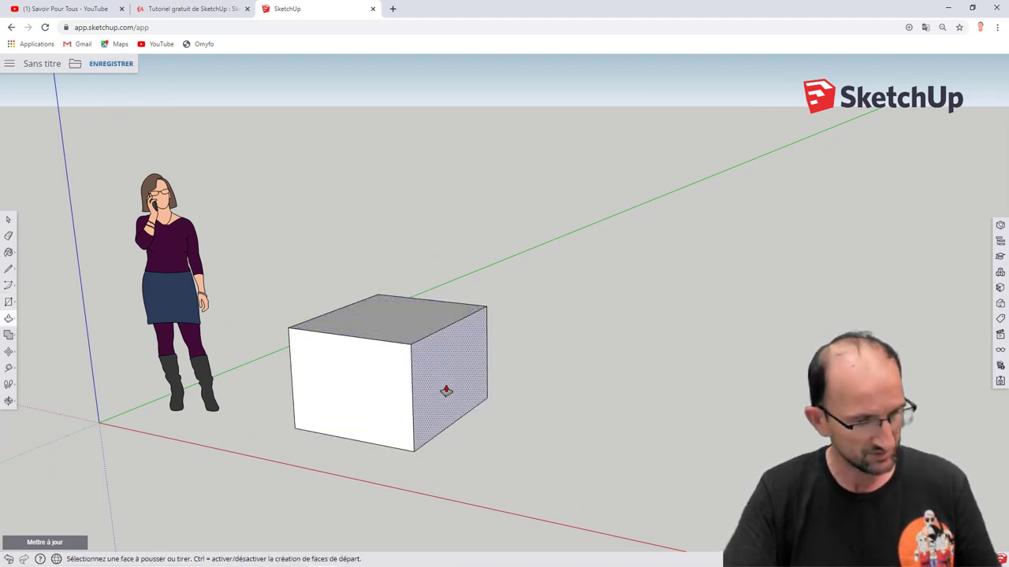
# Split the box's side face with a line and push the lower part inward into a notch.
pyautogui.press('l')
pyautogui.click(412, 399)
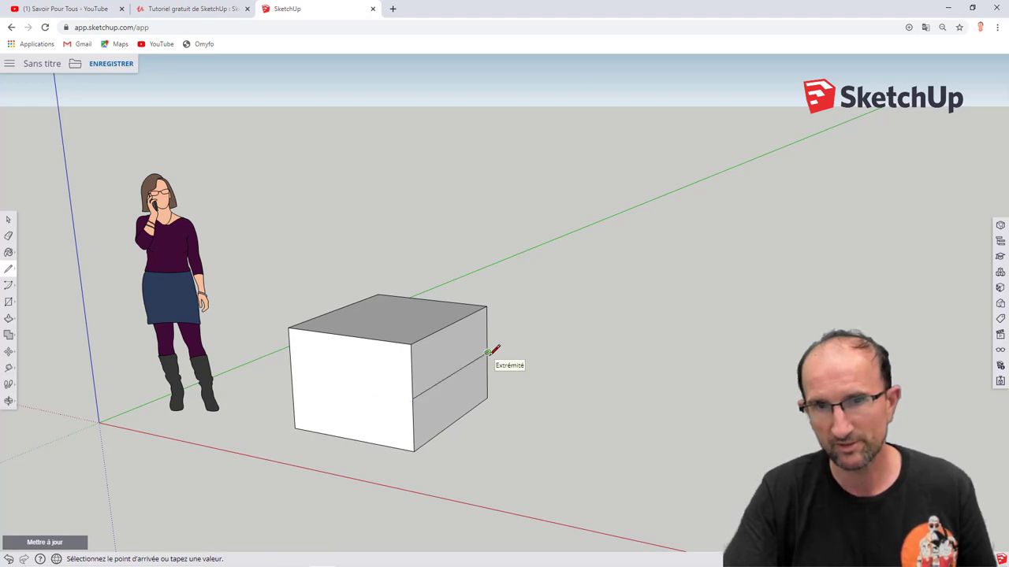
pyautogui.press('space')
pyautogui.click(469, 398)
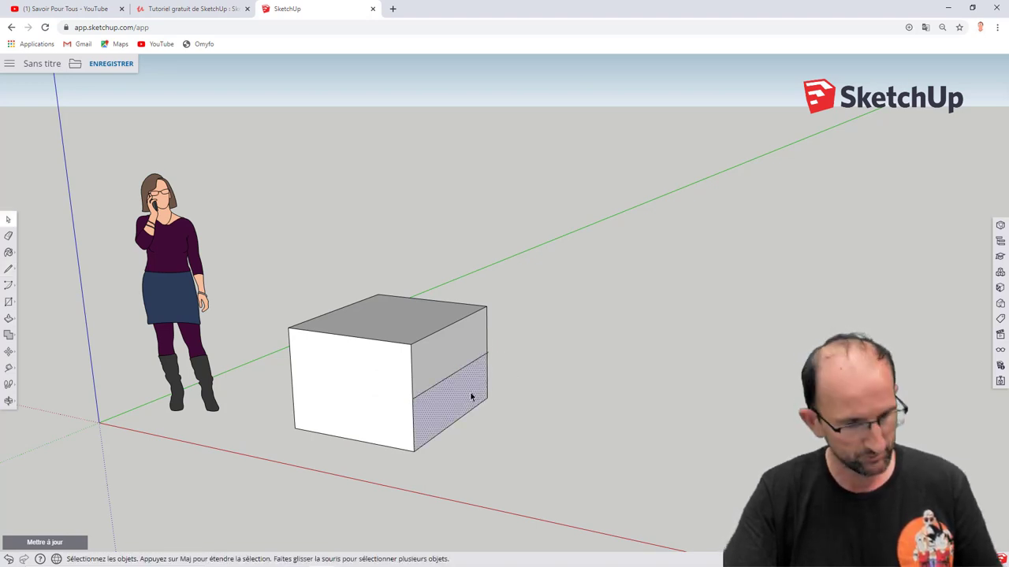
pyautogui.press('p')
pyautogui.moveTo(468, 397); pyautogui.dragTo(420, 406)
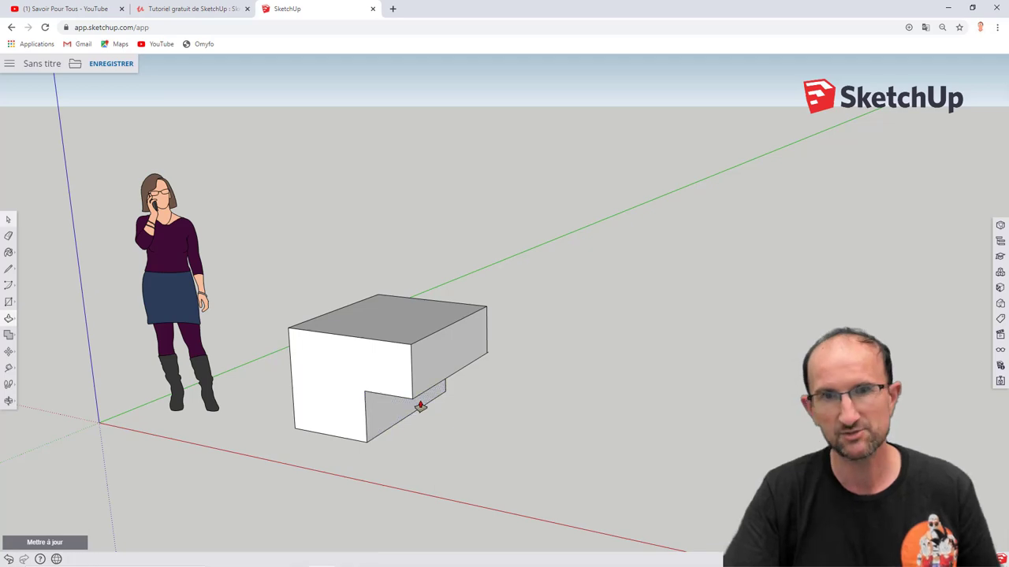
pyautogui.press('space')
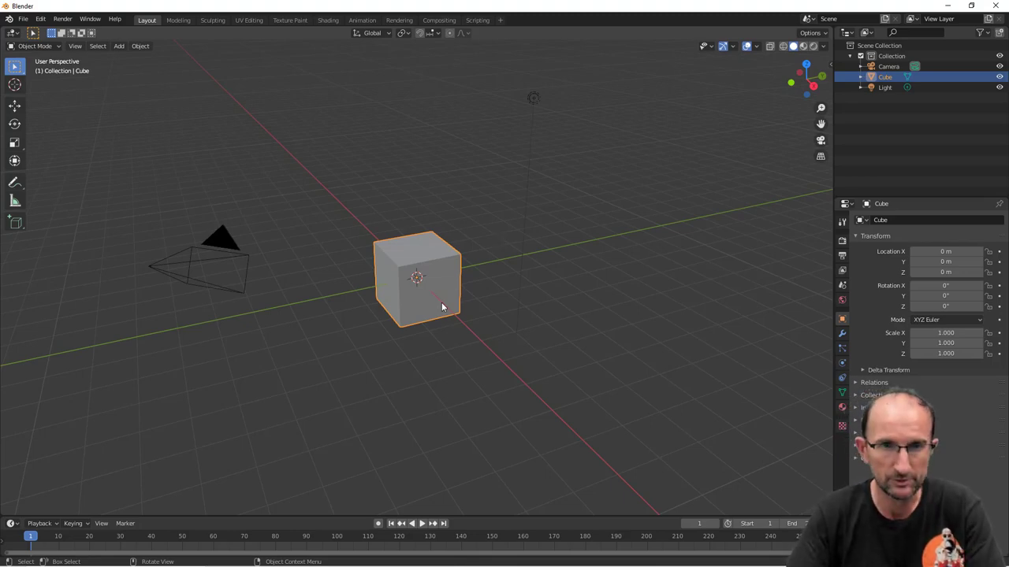
# In Edit Mode, deselect all and extrude the cube's top face upward into a taller block.
pyautogui.scroll(5, 441, 307)
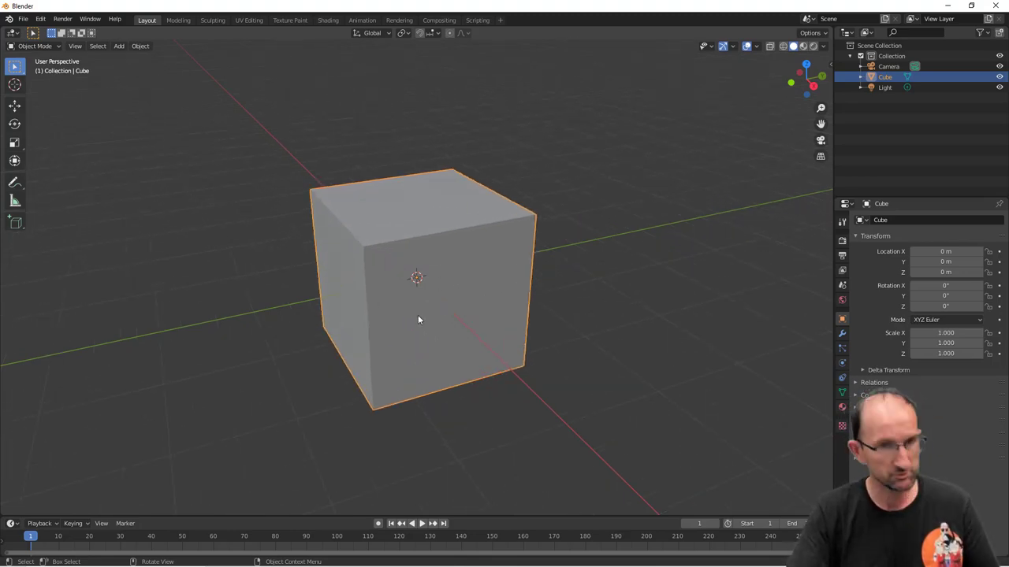
pyautogui.press('Tab')
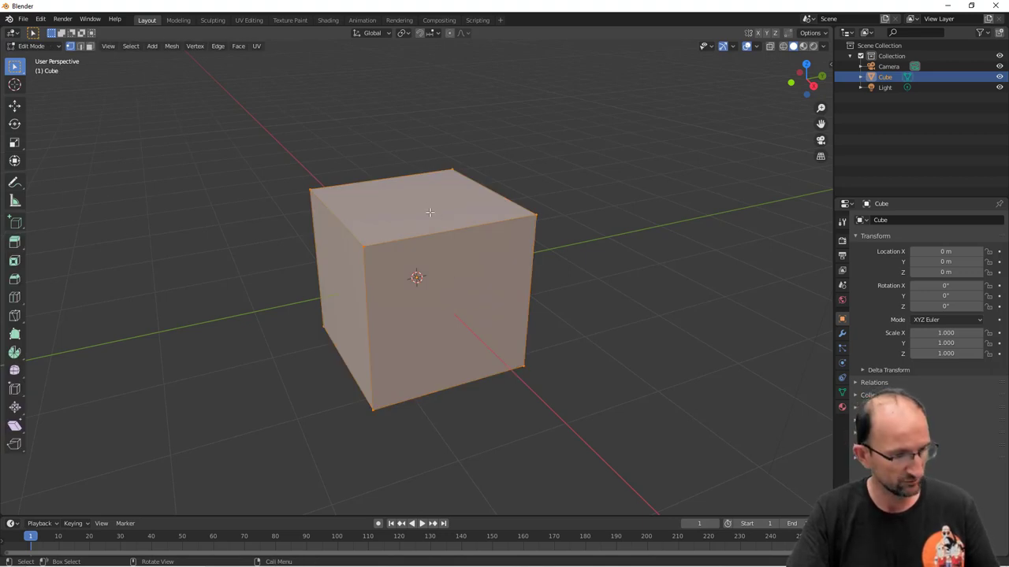
pyautogui.hotkey('alt', 'a')
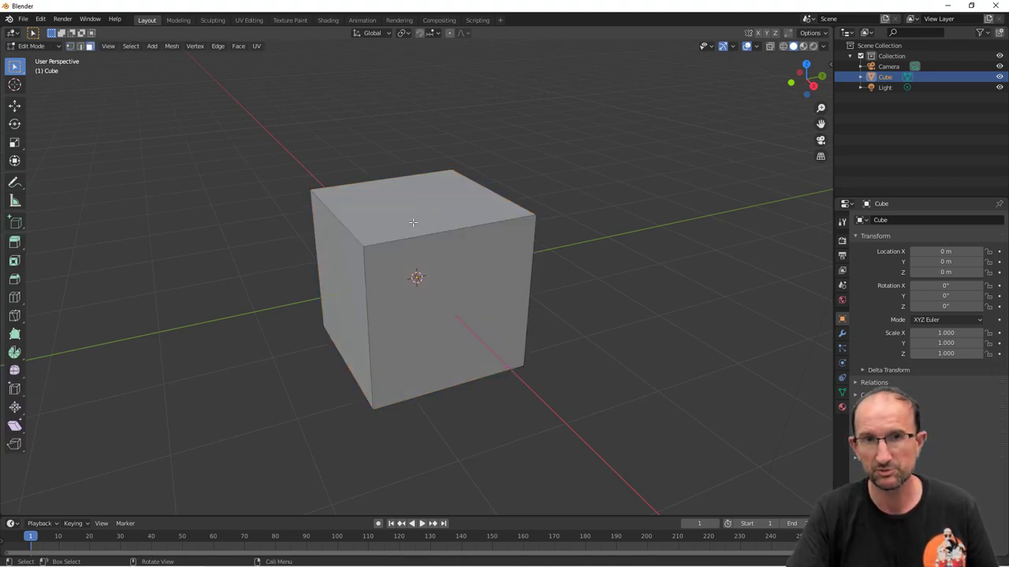
pyautogui.click(413, 223)
pyautogui.press('e')
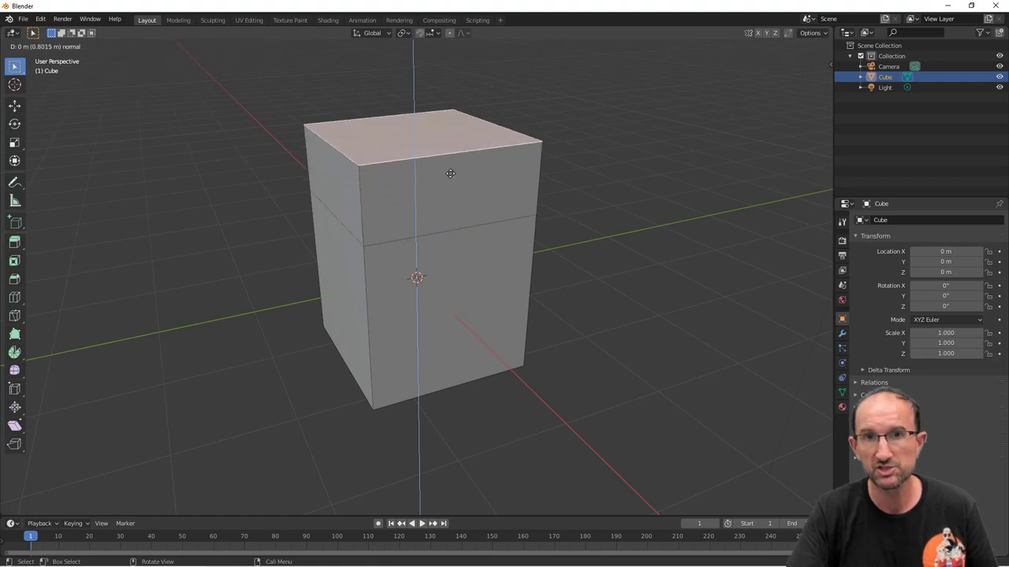
pyautogui.click(454, 197)
pyautogui.moveTo(455, 219)
pyautogui.mouseDown(button='middle')
pyautogui.moveTo(559, 264)
pyautogui.moveTo(480, 255)
pyautogui.mouseUp(button='middle')
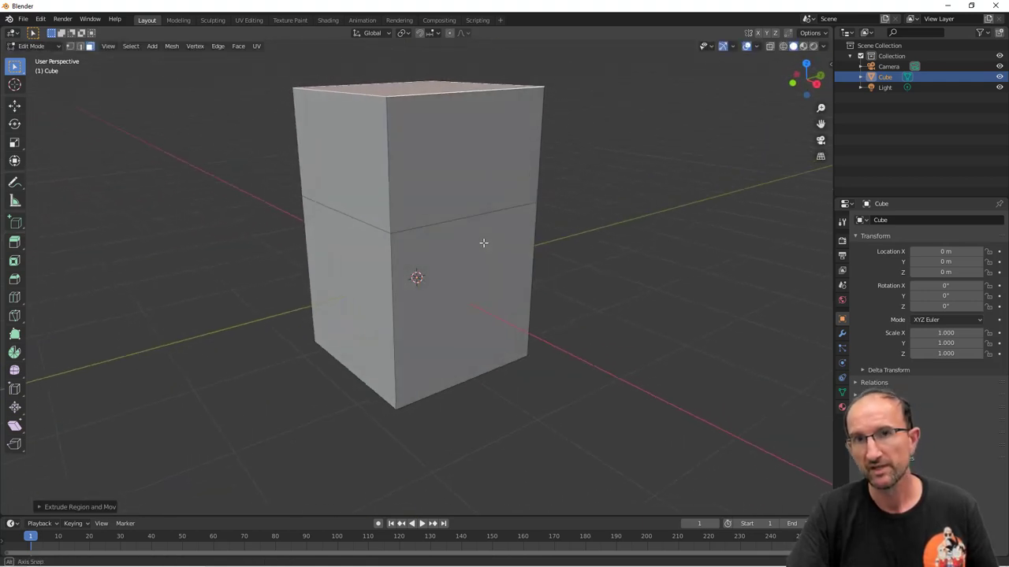
# Loop-cut the block and extrude the middle side face inward into a recess.
pyautogui.hotkey('ctrl', 'r')
pyautogui.click(395, 312)
pyautogui.moveTo(427, 320); pyautogui.dragTo(465, 325, button='middle')
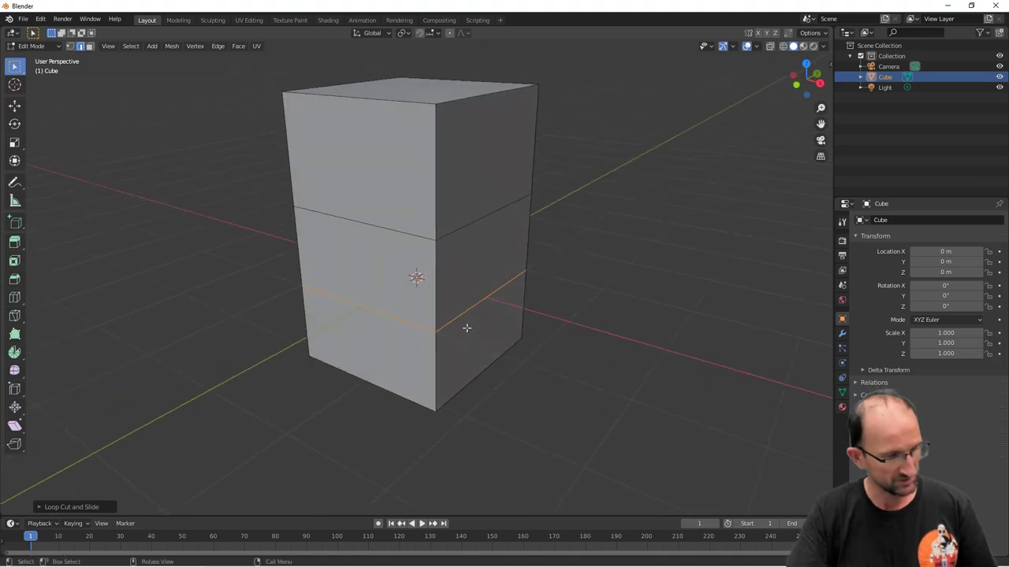
pyautogui.click(465, 283)
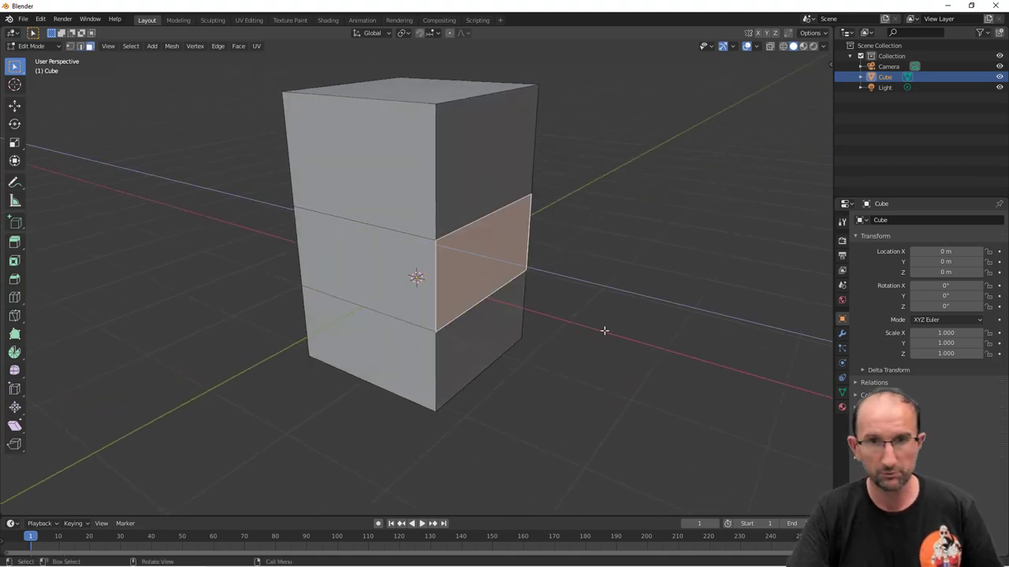
pyautogui.press('e')
pyautogui.click(547, 316)
pyautogui.moveTo(597, 326); pyautogui.dragTo(470, 332, button='middle')
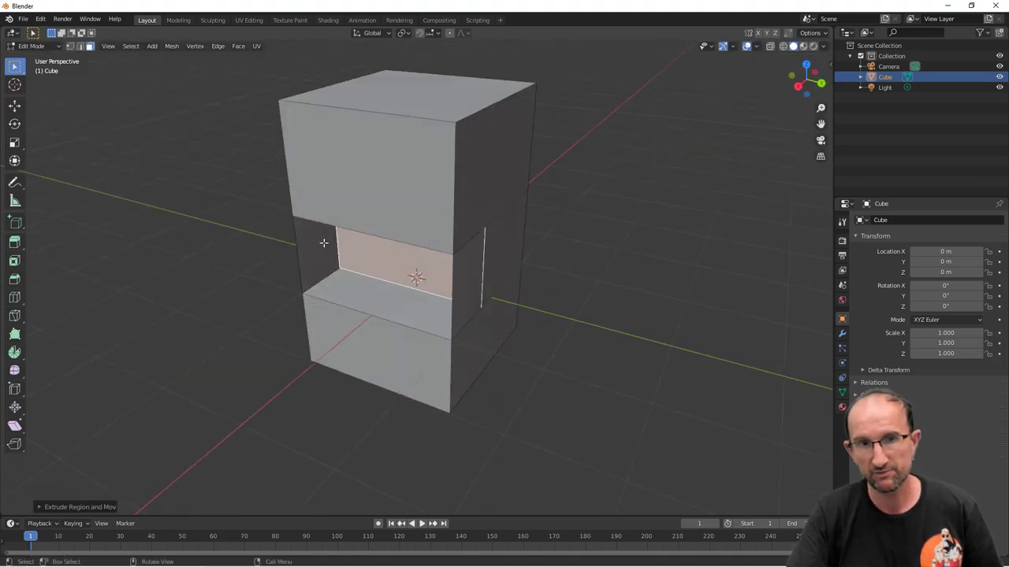
pyautogui.moveTo(407, 333); pyautogui.dragTo(494, 342, button='middle')
pyautogui.scroll(2, 495, 342)
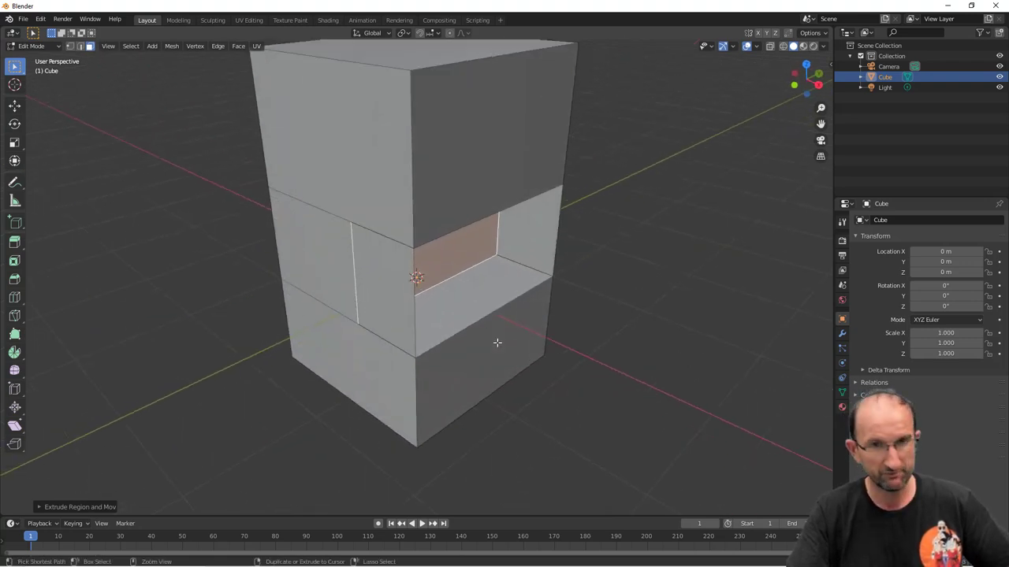
# Undo the recess and loop cut, then return to Object Mode.
pyautogui.hotkey('ctrl', 'z')
pyautogui.hotkey('ctrl', 'z')
pyautogui.moveTo(475, 324); pyautogui.dragTo(481, 324, button='middle')
pyautogui.hotkey('ctrl', 'z')
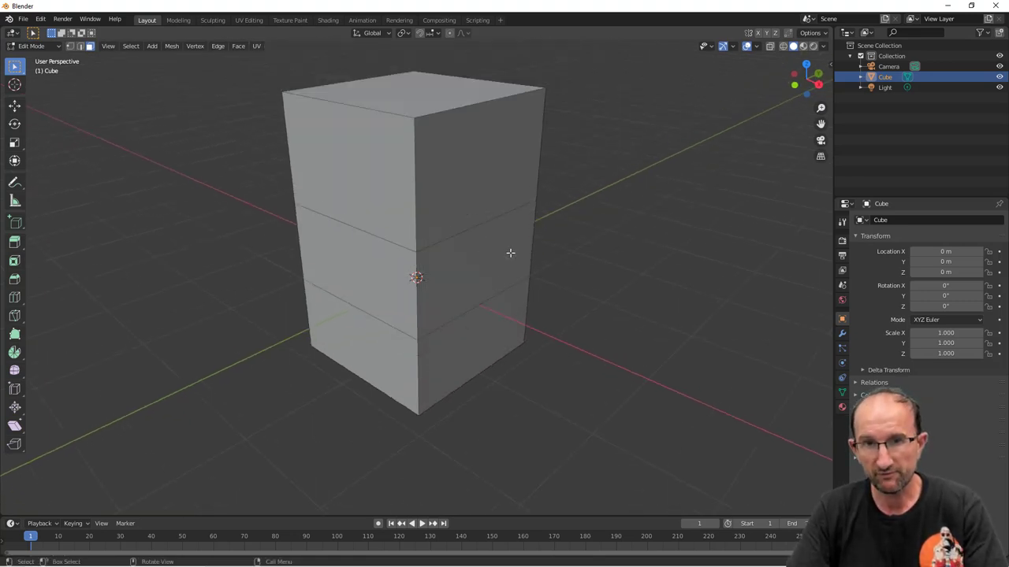
pyautogui.press('Tab')
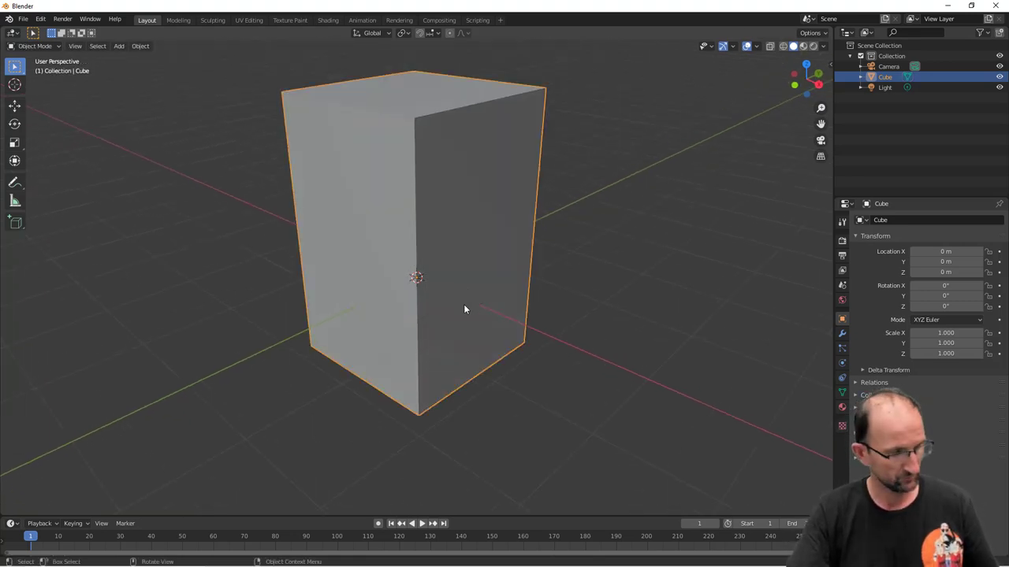
# Delete the tall block and add a new mesh cube in its place.
pyautogui.press('x')
pyautogui.click(463, 304)
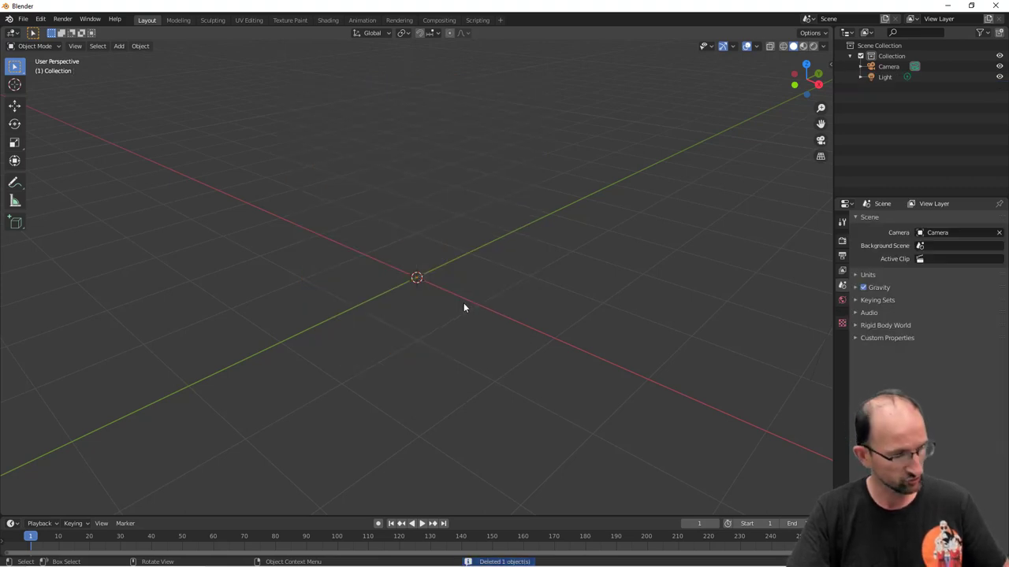
pyautogui.hotkey('shift', 'a')
pyautogui.click(504, 314)
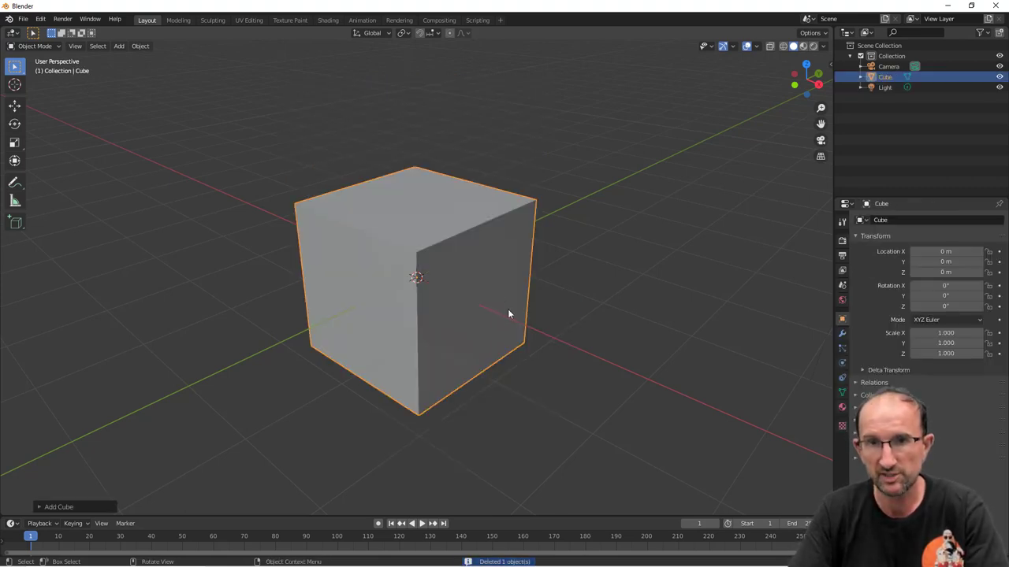
pyautogui.moveTo(477, 306); pyautogui.dragTo(460, 290, button='middle')
# In Edit Mode, add a centred horizontal loop cut around the new cube's middle.
pyautogui.press('Tab')
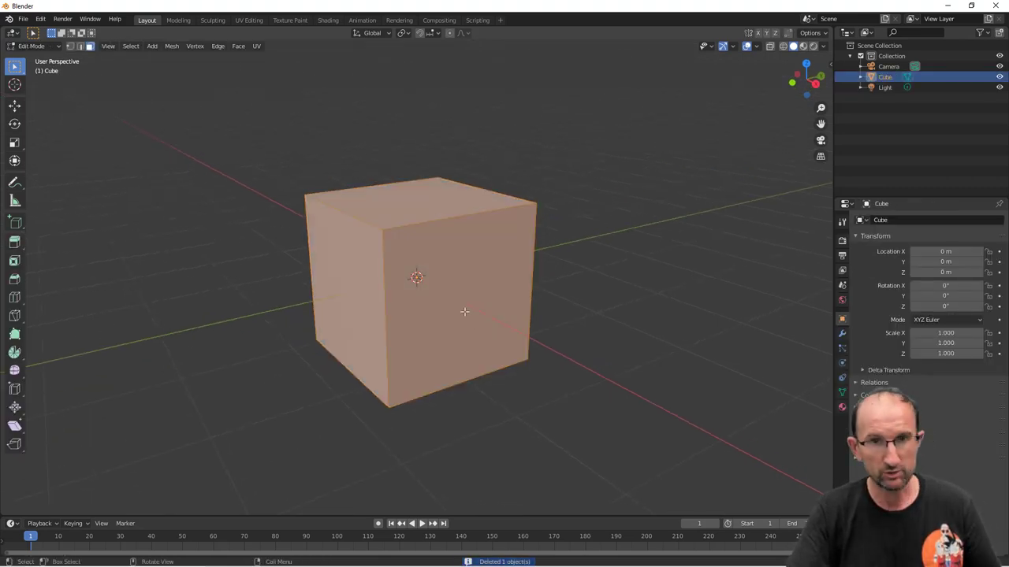
pyautogui.hotkey('ctrl', 'r')
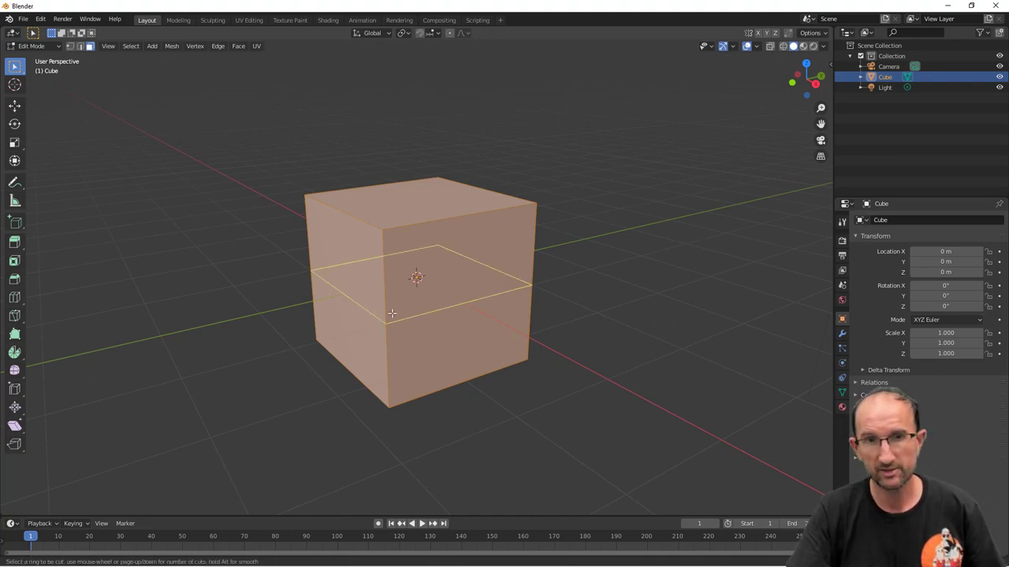
pyautogui.click(401, 315)
pyautogui.rightClick(402, 315)
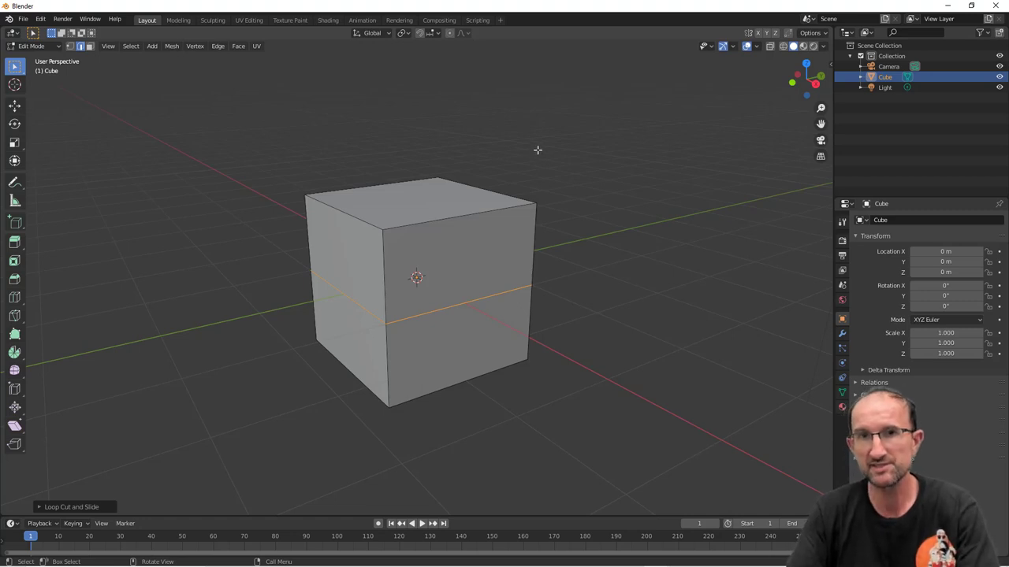
pyautogui.moveTo(538, 149); pyautogui.dragTo(529, 208, button='middle')
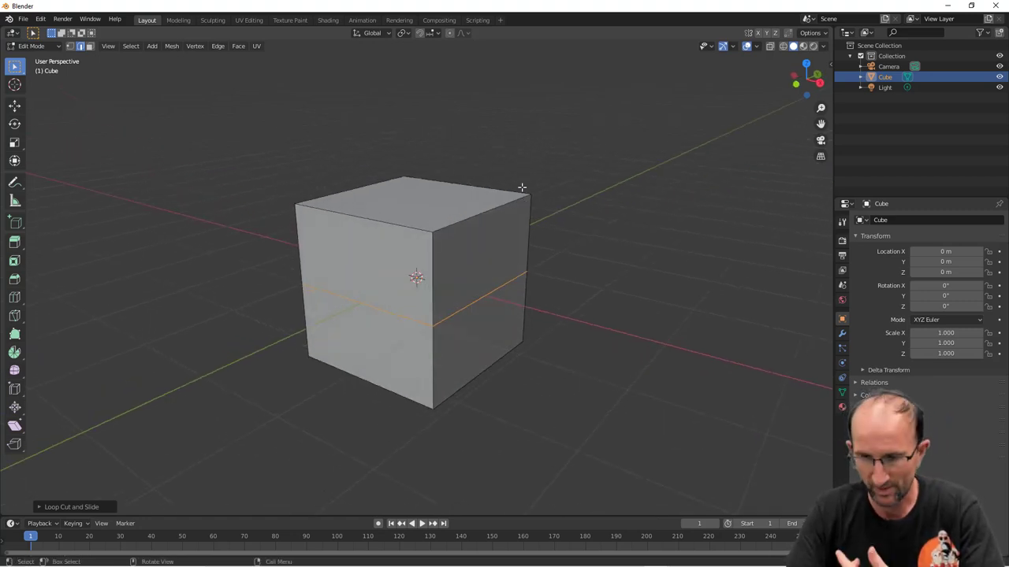
# Switch the toolbar's extrude tool to Extrude Dissolve and Intersect.
pyautogui.click(17, 244)
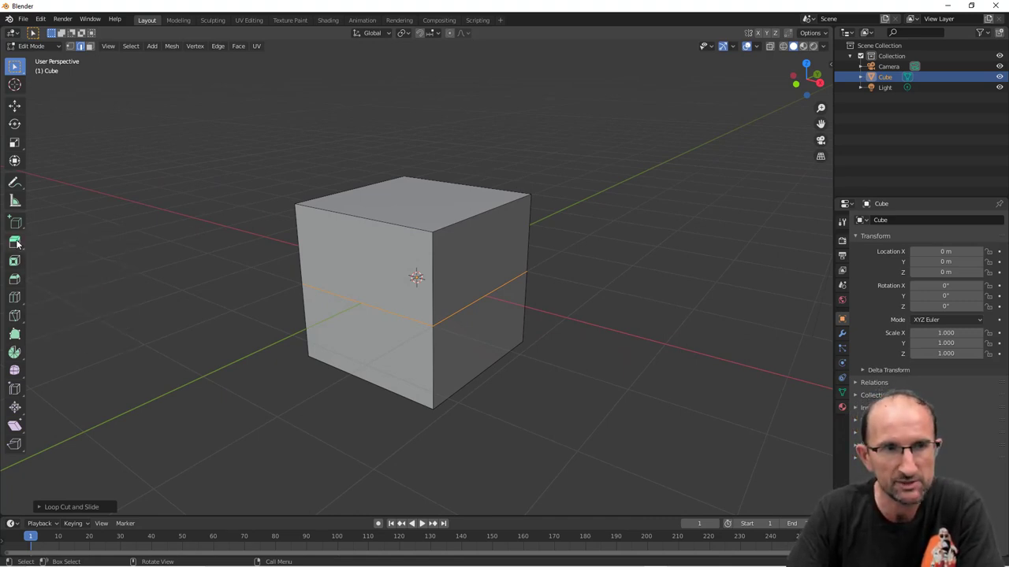
pyautogui.click(15, 243)
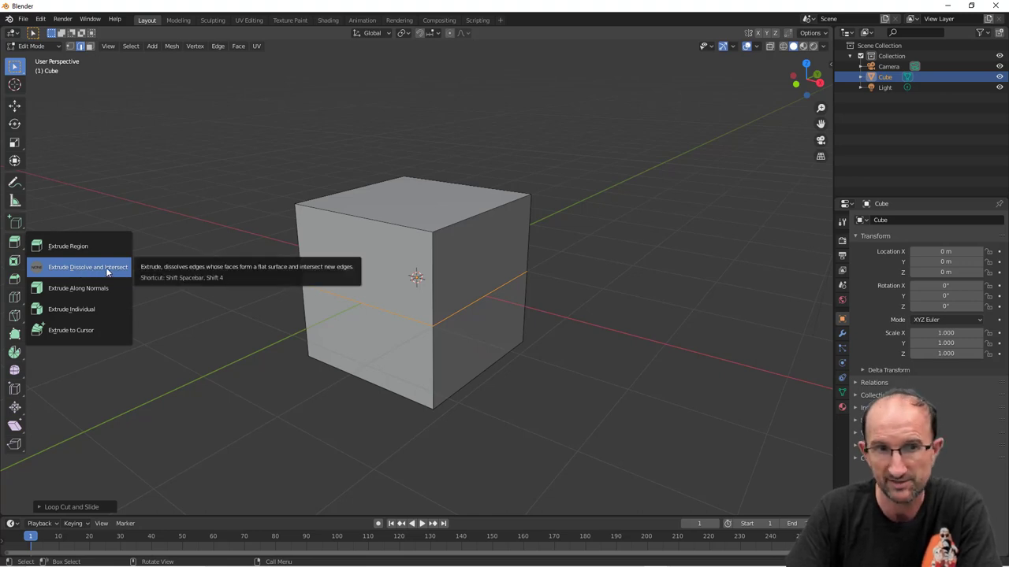
pyautogui.click(106, 267)
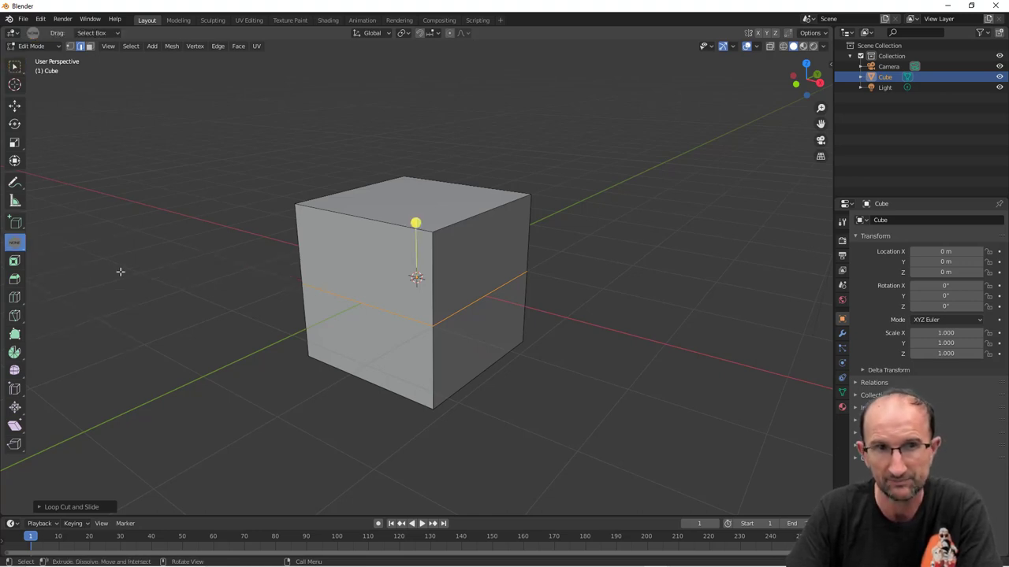
# Cut a second edge loop across the cube's lower half.
pyautogui.moveTo(470, 275); pyautogui.dragTo(453, 279, button='middle')
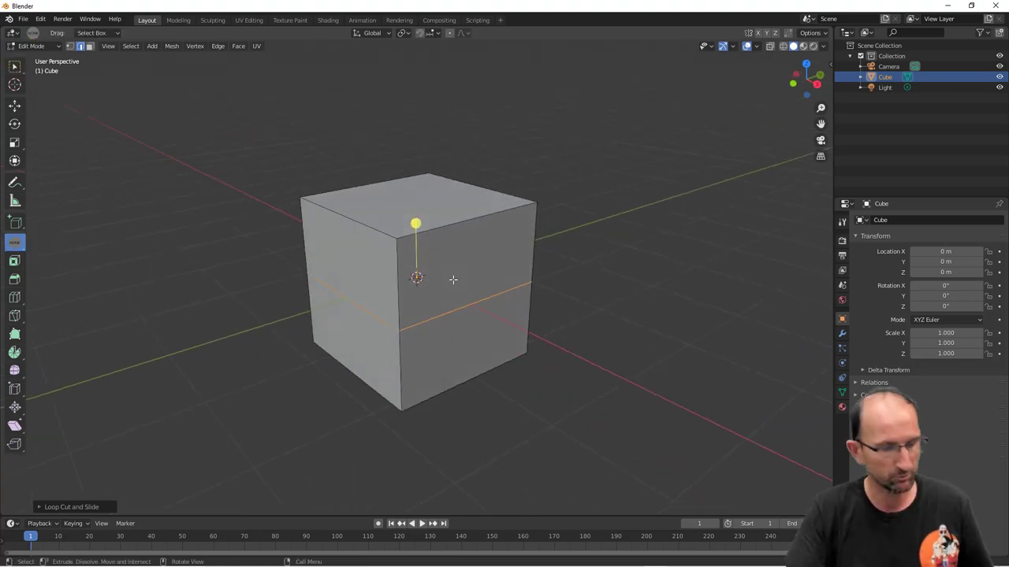
pyautogui.moveTo(455, 323); pyautogui.dragTo(470, 302, button='middle')
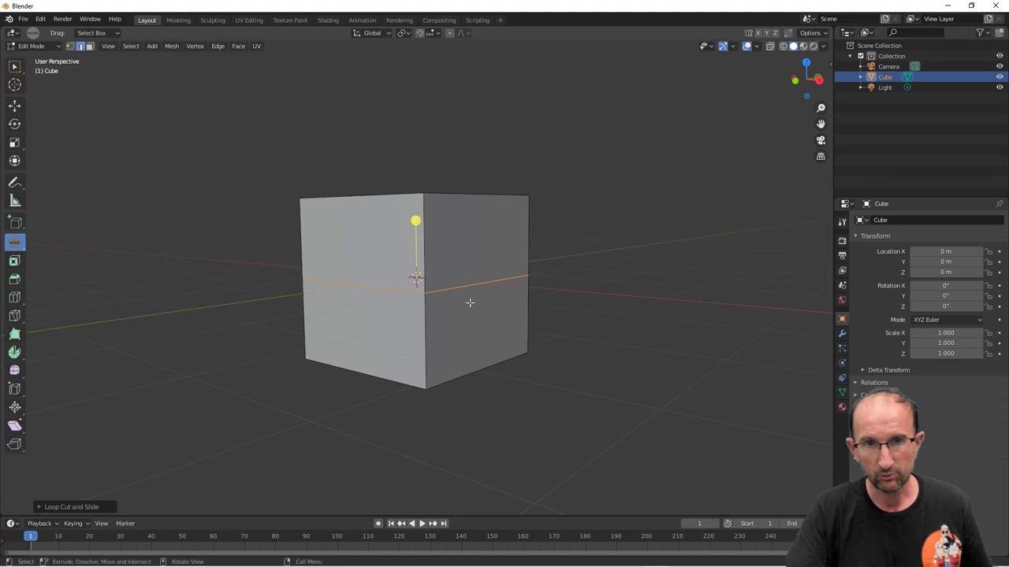
pyautogui.click(428, 355)
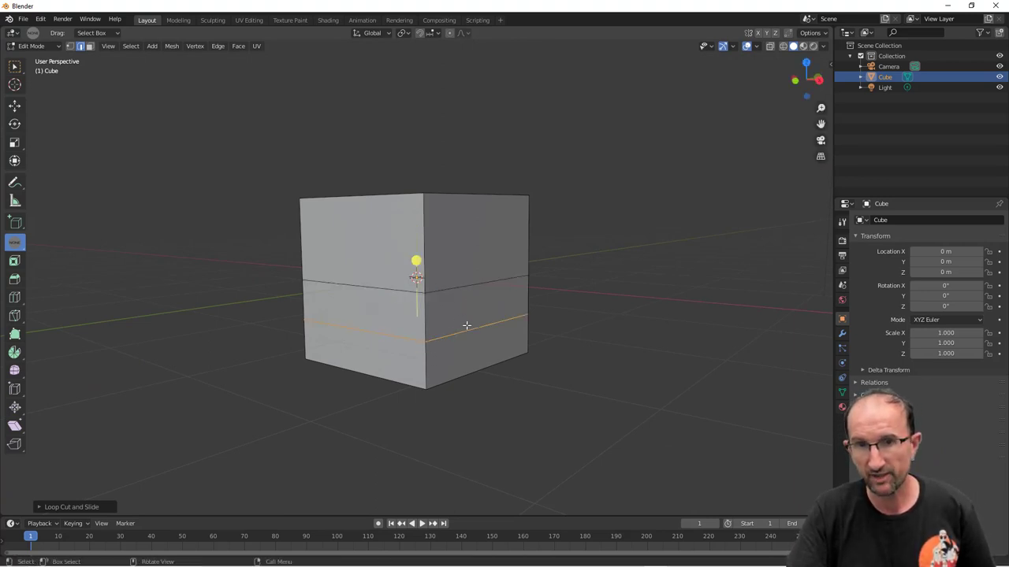
pyautogui.moveTo(488, 317); pyautogui.dragTo(505, 319, button='middle')
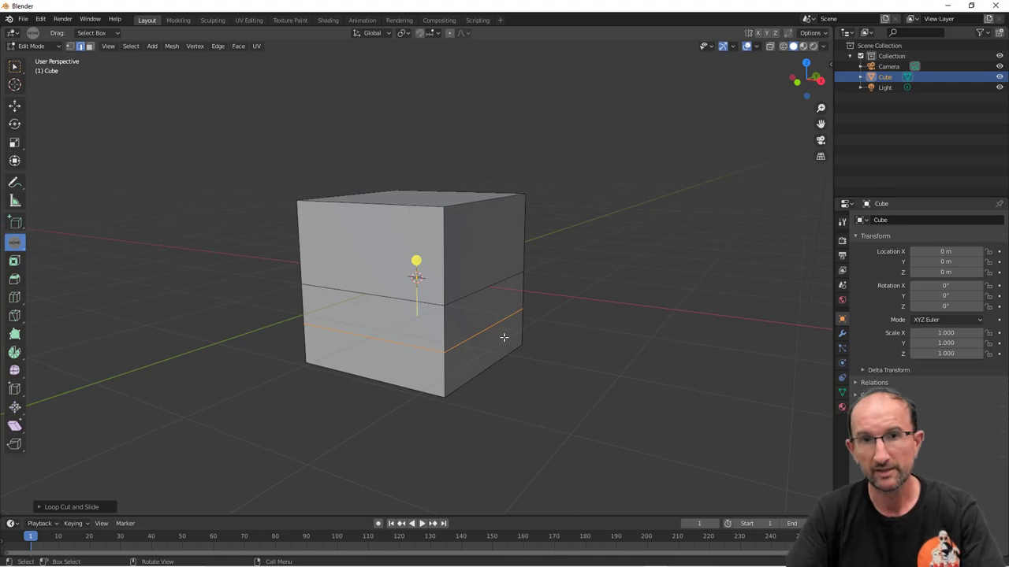
# Add a loop cut near the cube's bottom and push the right-side face inward to carve a notch.
pyautogui.click(478, 310)
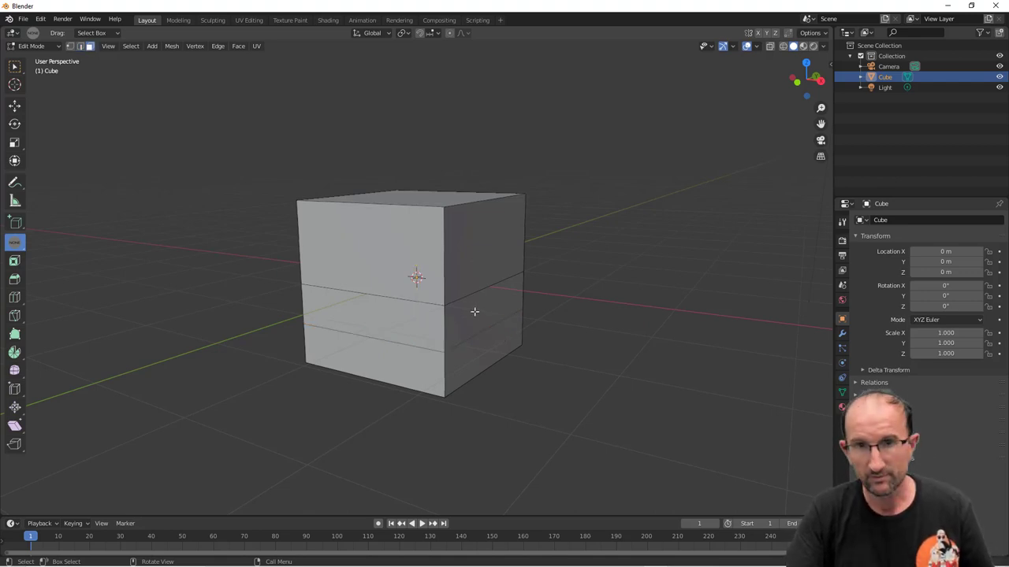
pyautogui.press('3')
pyautogui.click(503, 321)
pyautogui.moveTo(502, 322); pyautogui.dragTo(518, 326, button='middle')
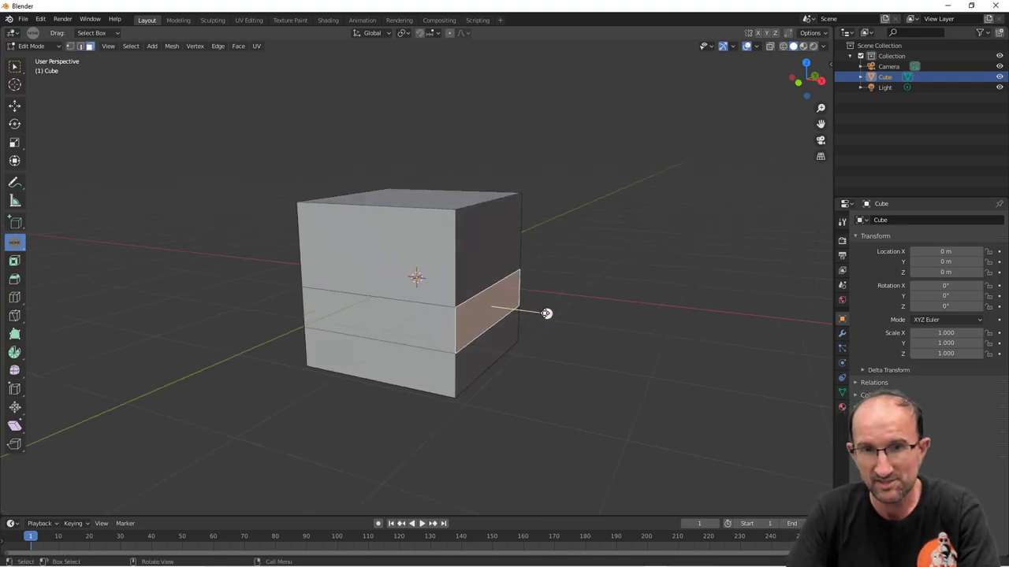
pyautogui.moveTo(547, 313); pyautogui.dragTo(489, 307)
pyautogui.moveTo(488, 307)
pyautogui.mouseDown(button='middle')
pyautogui.moveTo(382, 324)
pyautogui.moveTo(338, 302)
pyautogui.mouseUp(button='middle')
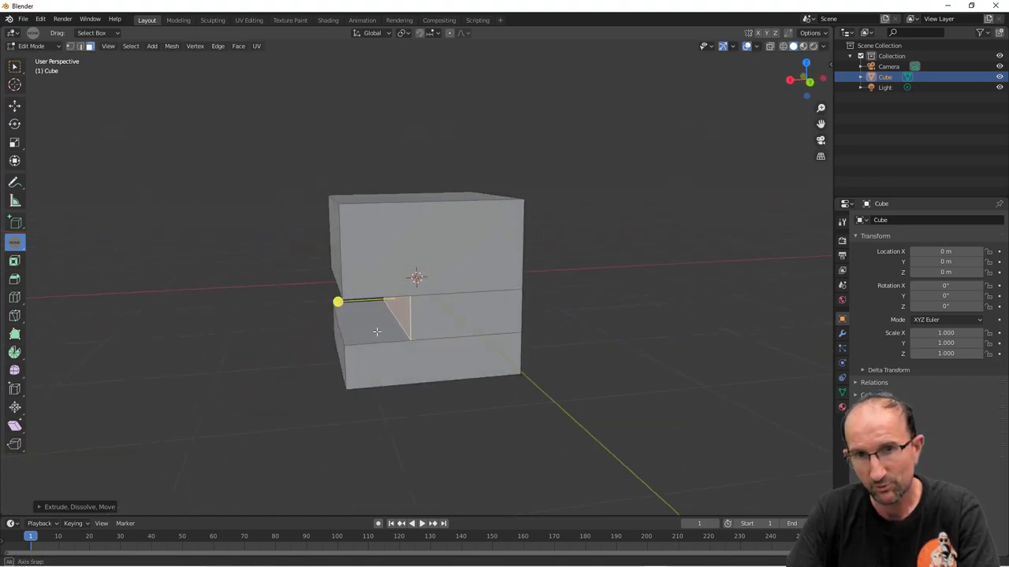
pyautogui.moveTo(407, 323); pyautogui.dragTo(465, 290, button='middle')
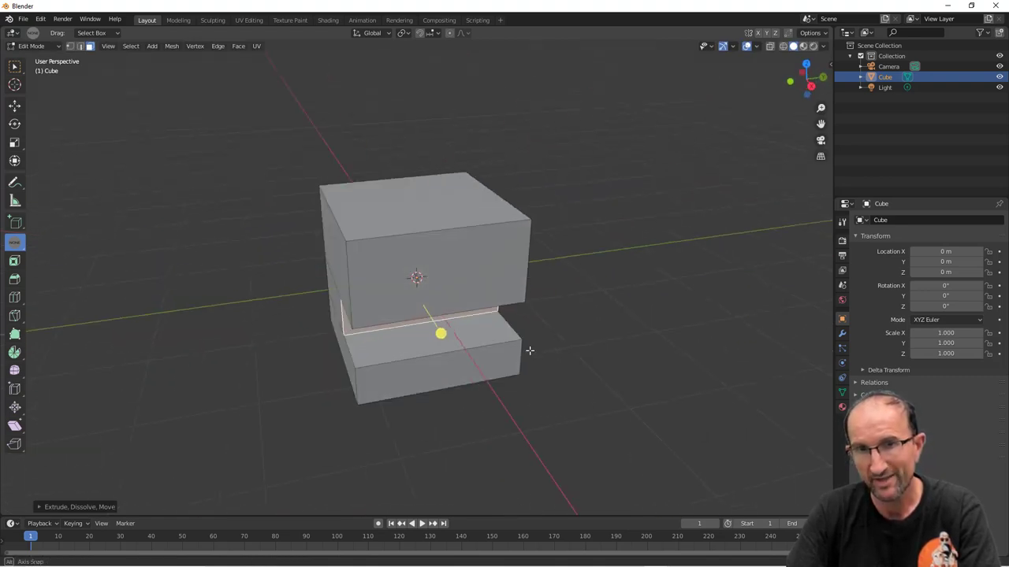
# Add a vertical loop cut through the top and slide it close to the right edge.
pyautogui.hotkey('ctrl', 'r')
pyautogui.click(398, 245)
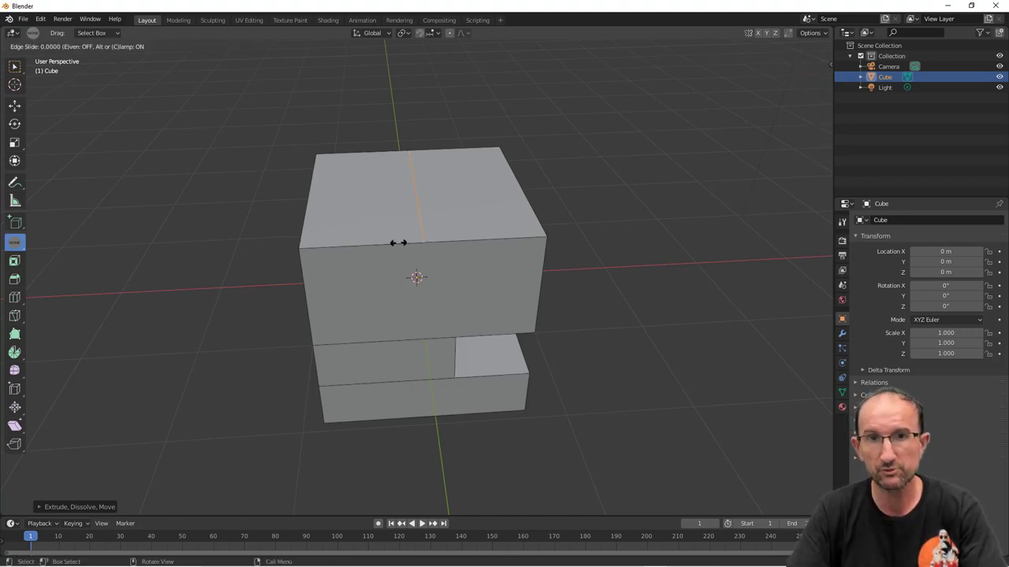
pyautogui.rightClick(398, 243)
pyautogui.moveTo(475, 209); pyautogui.dragTo(470, 212, button='middle')
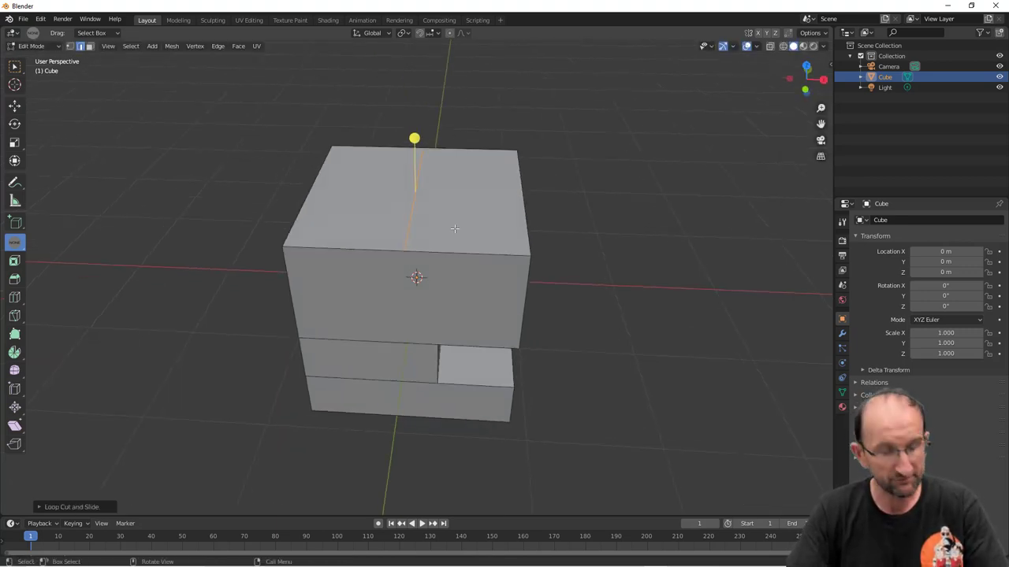
pyautogui.press('g')
pyautogui.press('g')
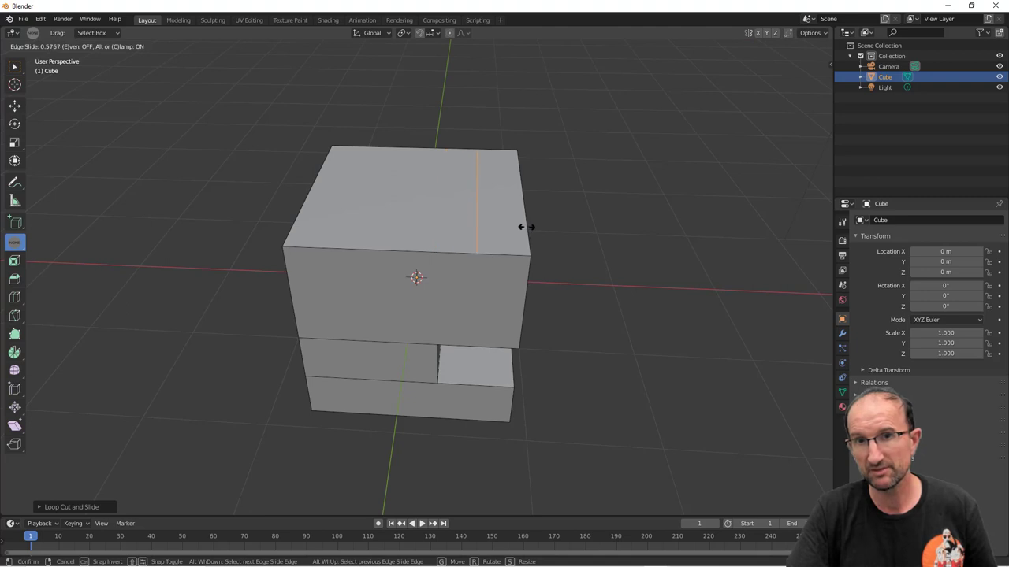
pyautogui.click(511, 256)
# Select the narrow top strip face and extrude it upward into a tall wall.
pyautogui.press('3')
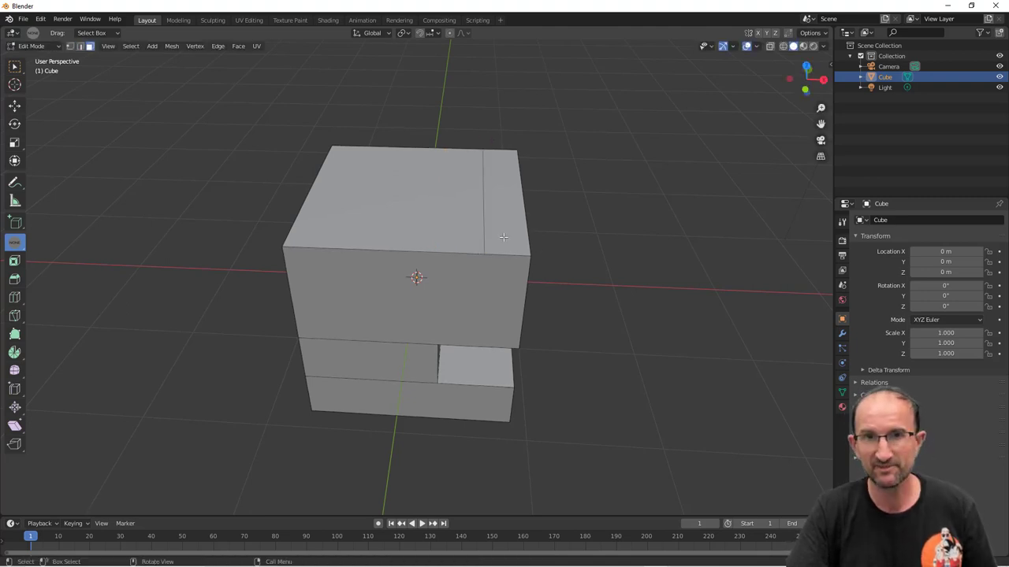
pyautogui.click(503, 238)
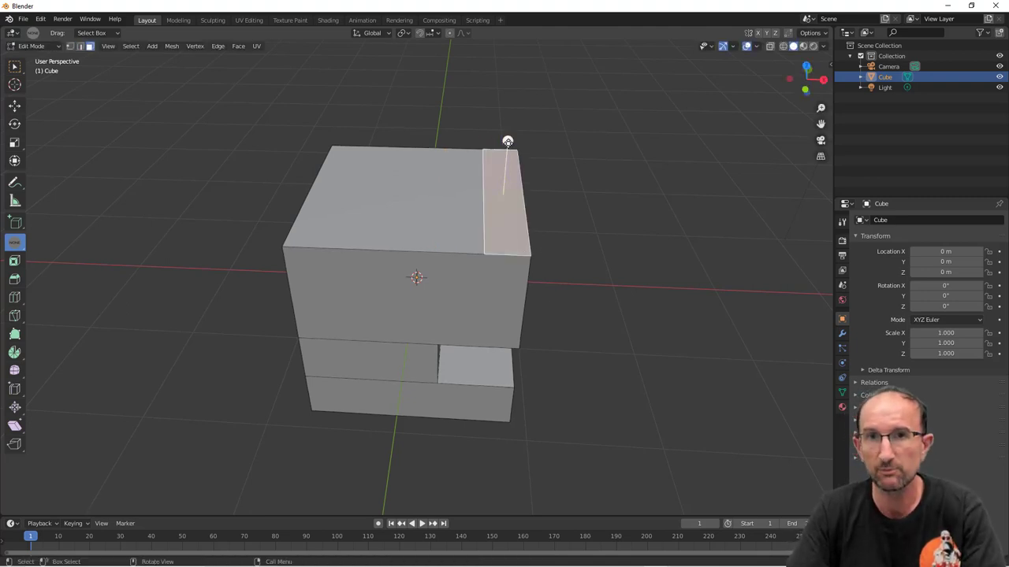
pyautogui.click(513, 58)
pyautogui.moveTo(513, 59)
pyautogui.mouseDown(button='middle')
pyautogui.moveTo(554, 135)
pyautogui.moveTo(494, 156)
pyautogui.mouseUp(button='middle')
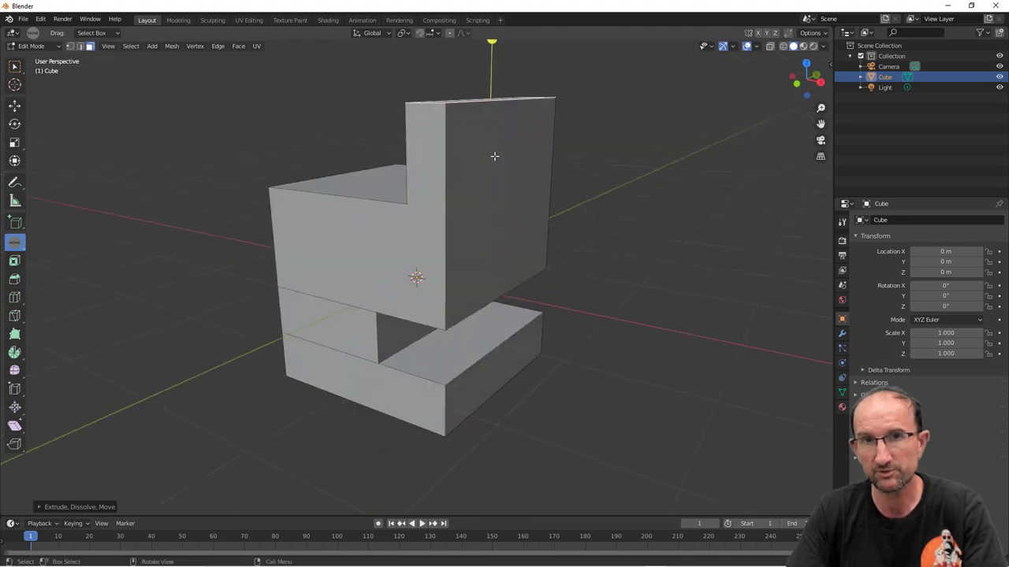
# Add a loop cut across the tall wall and knife-cut an irregular shape into it.
pyautogui.hotkey('ctrl', 'r')
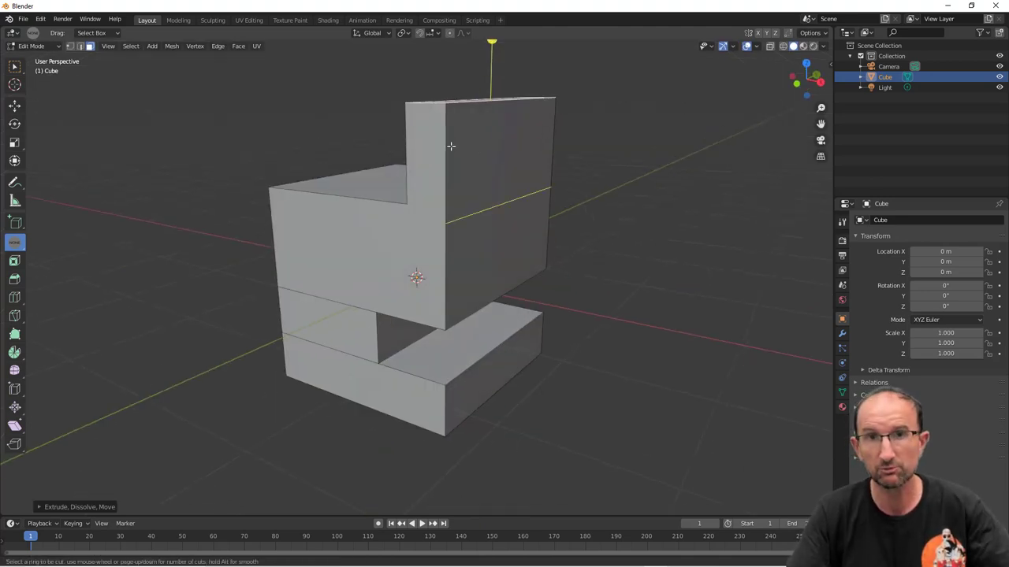
pyautogui.click(463, 87)
pyautogui.keyDown('alt'); pyautogui.moveTo(464, 77); pyautogui.dragTo(433, 176, button='middle'); pyautogui.keyUp('alt')
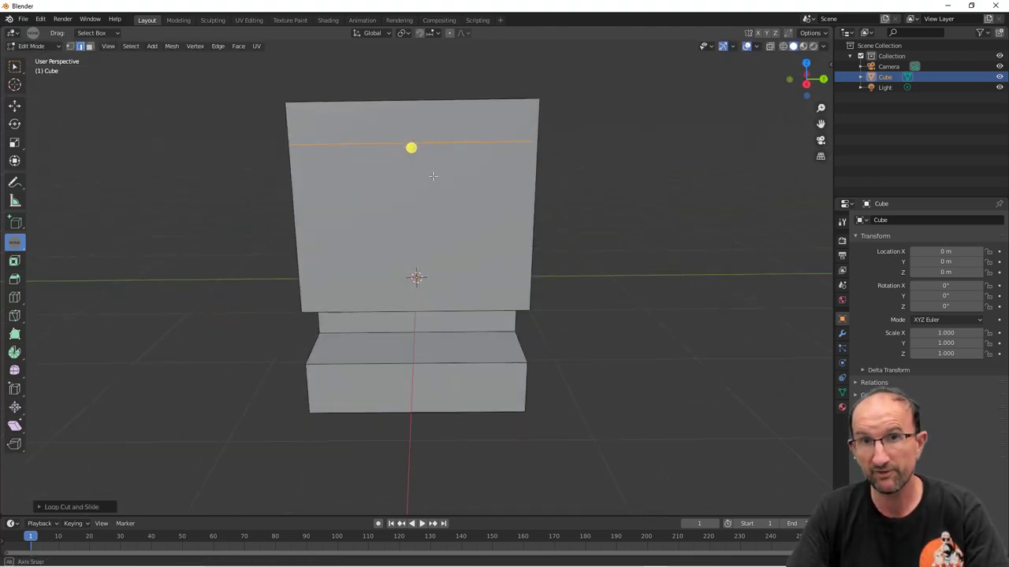
pyautogui.press('k')
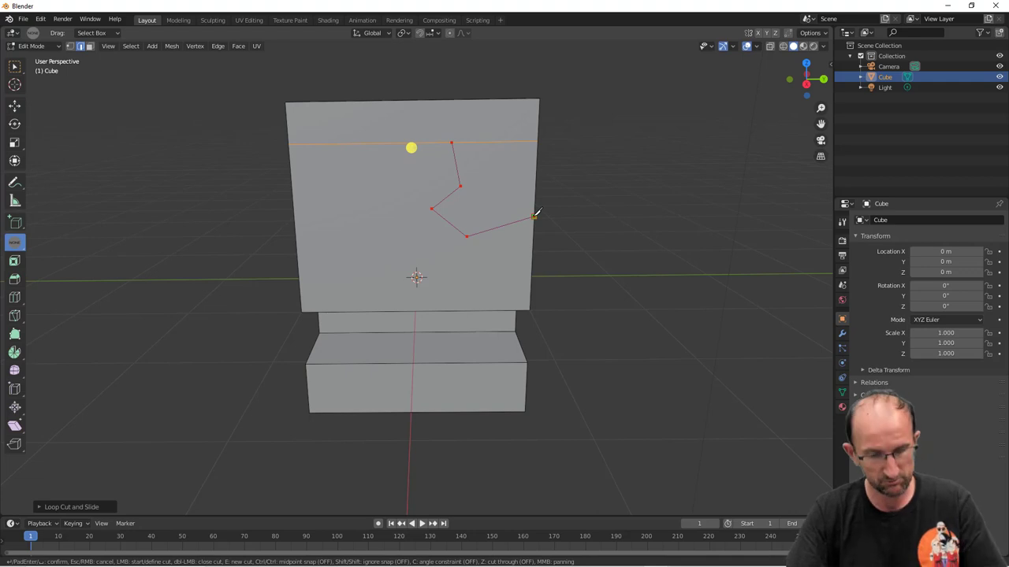
pyautogui.press('Return')
# Extrude the knife-cut face outward into a jutting block, then return to Object Mode.
pyautogui.moveTo(534, 215)
pyautogui.mouseDown(button='middle')
pyautogui.moveTo(466, 200)
pyautogui.moveTo(380, 213)
pyautogui.mouseUp(button='middle')
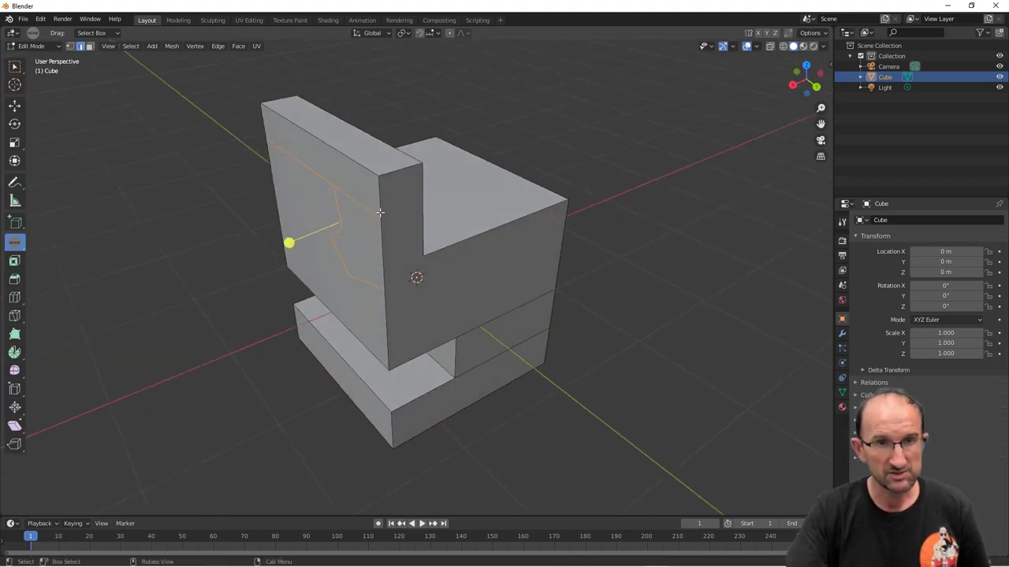
pyautogui.click(357, 247)
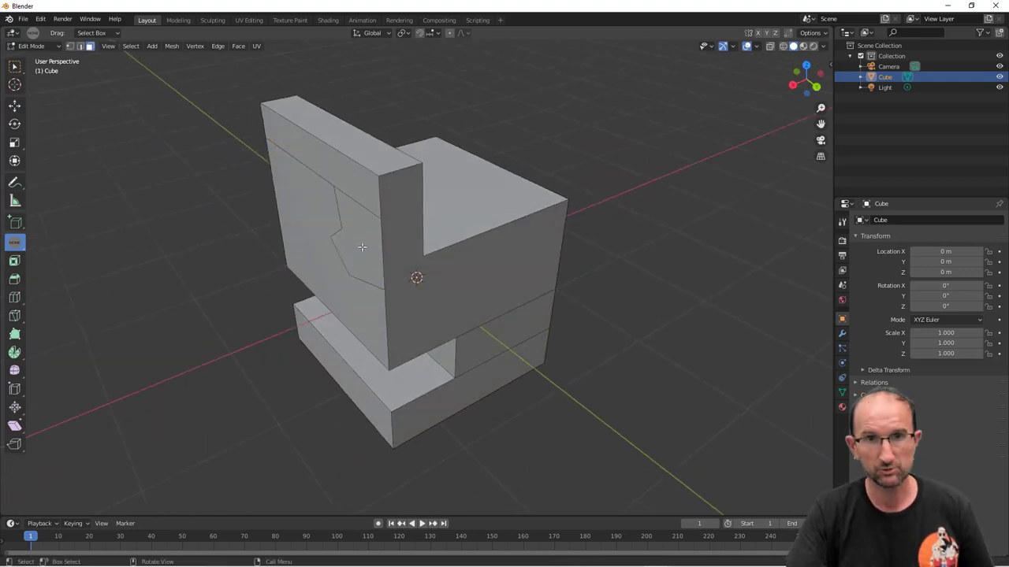
pyautogui.click(362, 246)
pyautogui.moveTo(306, 259); pyautogui.dragTo(216, 288)
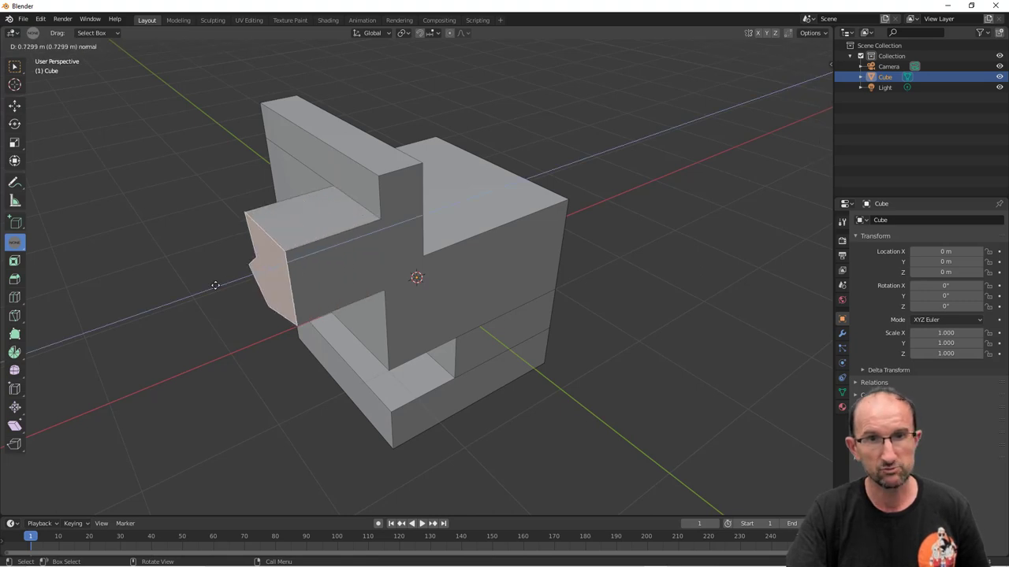
pyautogui.moveTo(216, 288)
pyautogui.mouseDown(button='middle')
pyautogui.moveTo(450, 297)
pyautogui.moveTo(525, 279)
pyautogui.moveTo(501, 245)
pyautogui.mouseUp(button='middle')
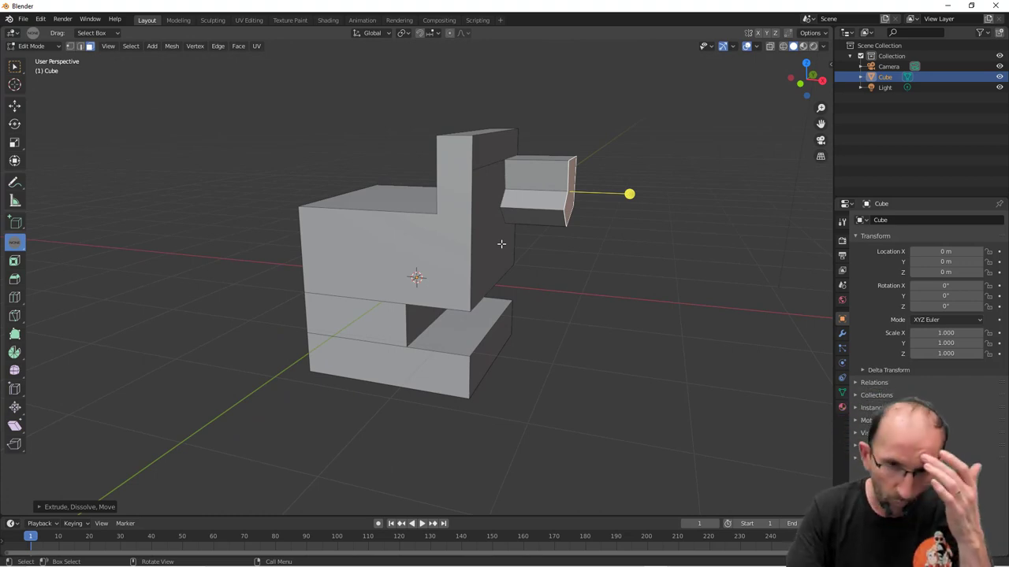
pyautogui.moveTo(501, 227); pyautogui.dragTo(542, 232, button='middle')
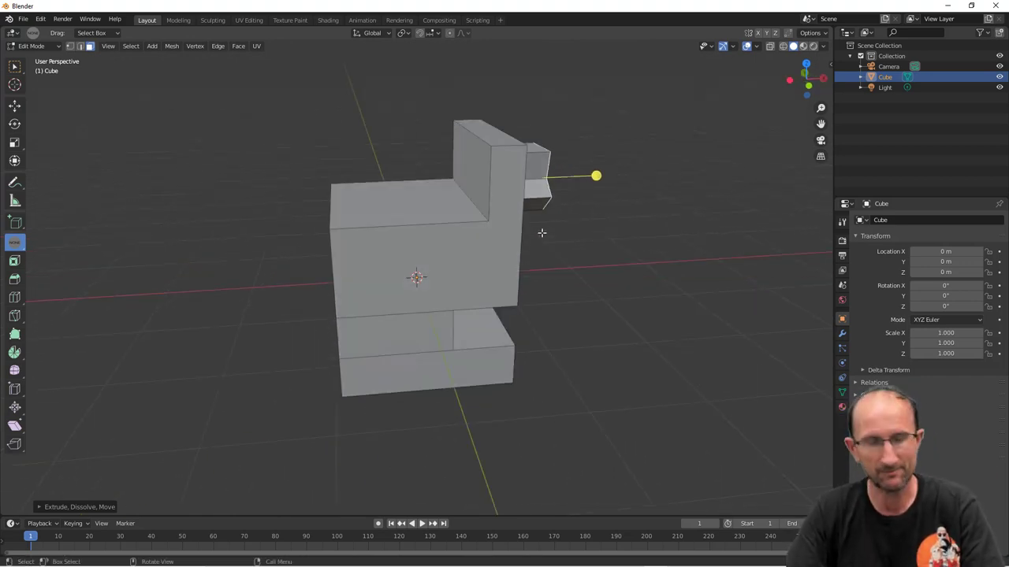
pyautogui.press('Tab')
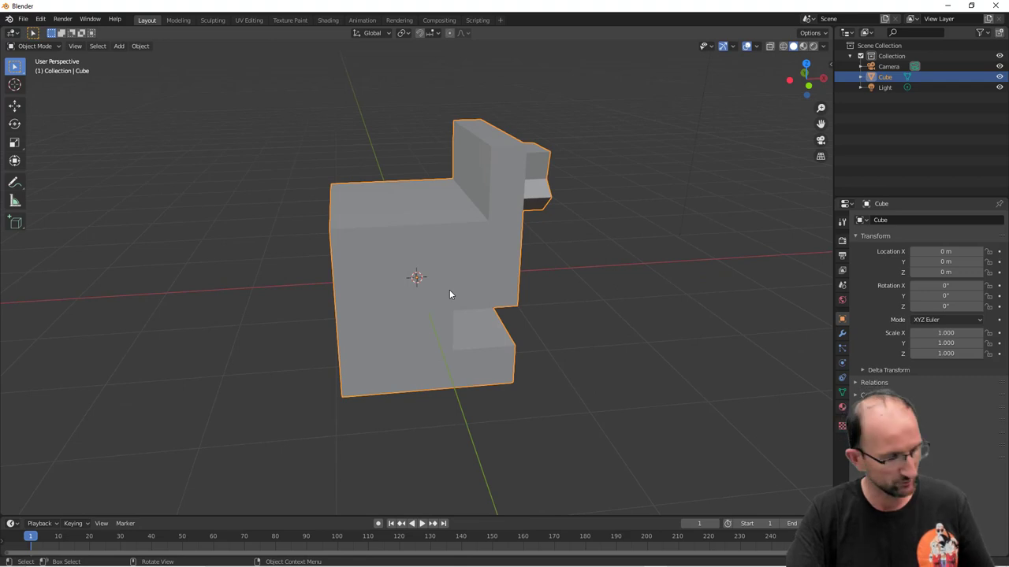
# Delete the carved cube and add a fresh mesh cube in its place.
pyautogui.press('x')
pyautogui.click(449, 294)
pyautogui.hotkey('shift', 'a')
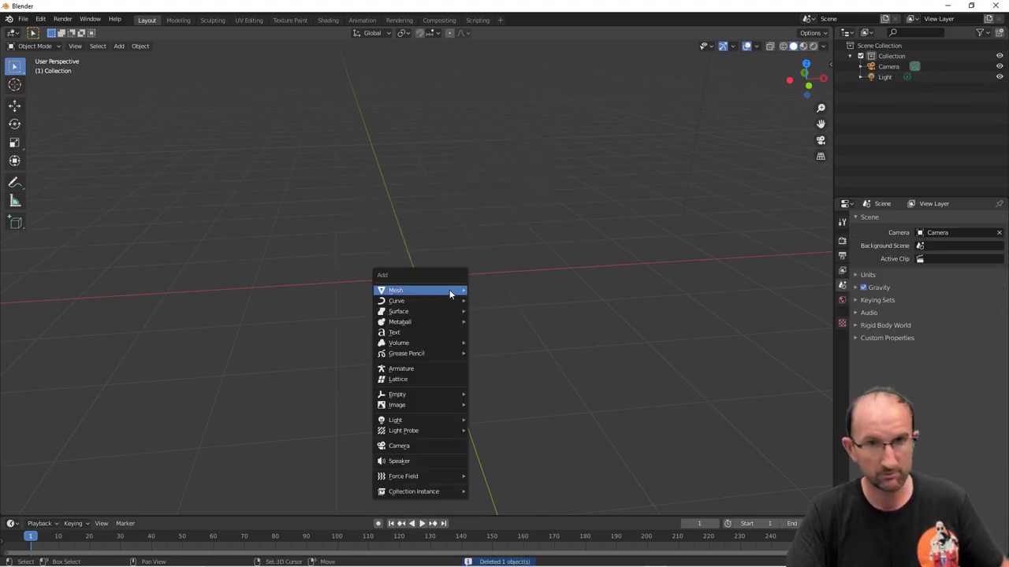
pyautogui.click(497, 301)
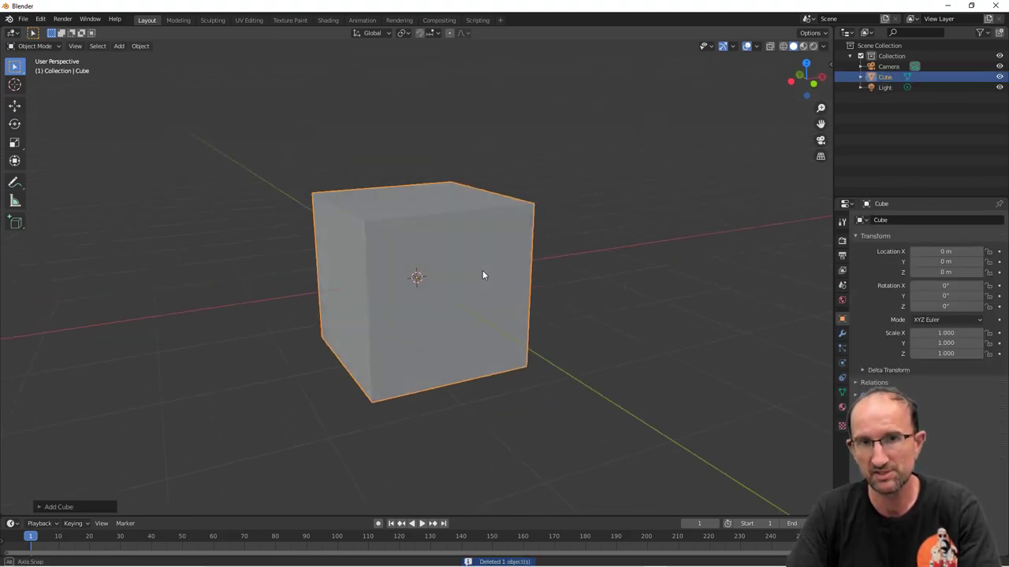
pyautogui.moveTo(449, 286); pyautogui.dragTo(484, 276, button='middle')
# In Edit Mode, inset the cube's front face into a smaller square.
pyautogui.press('Tab')
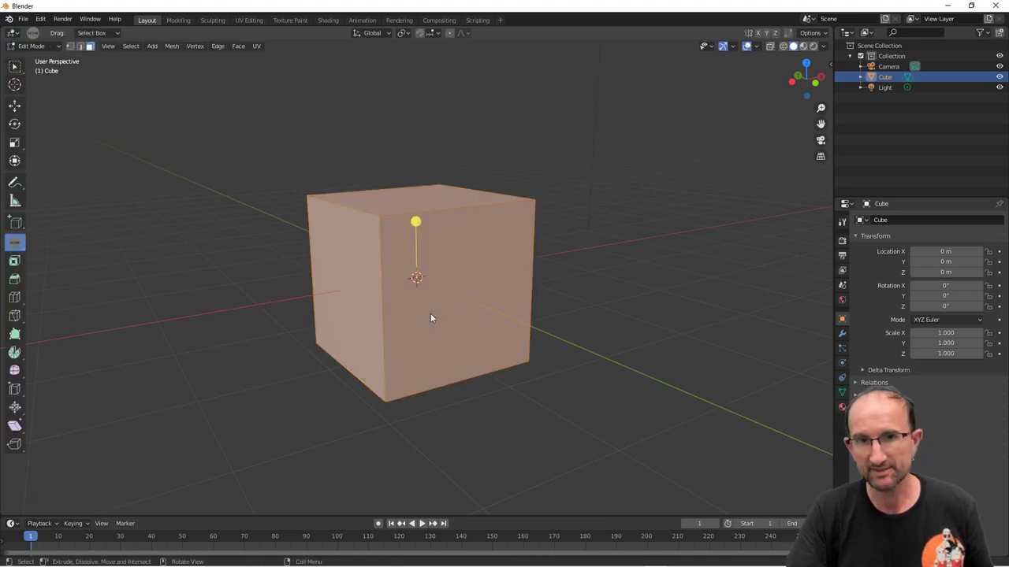
pyautogui.moveTo(414, 299); pyautogui.dragTo(461, 281, button='middle')
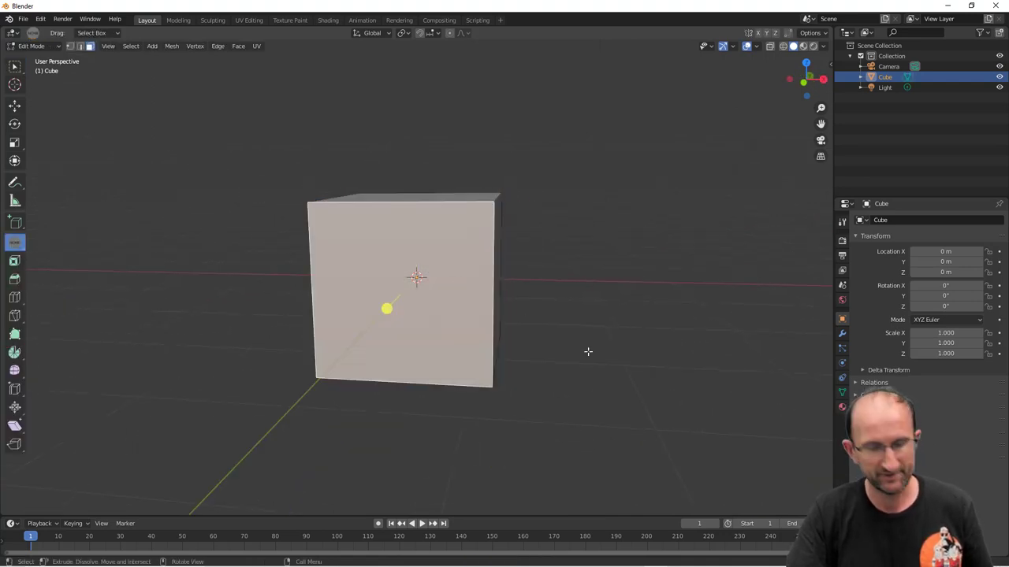
pyautogui.press('i')
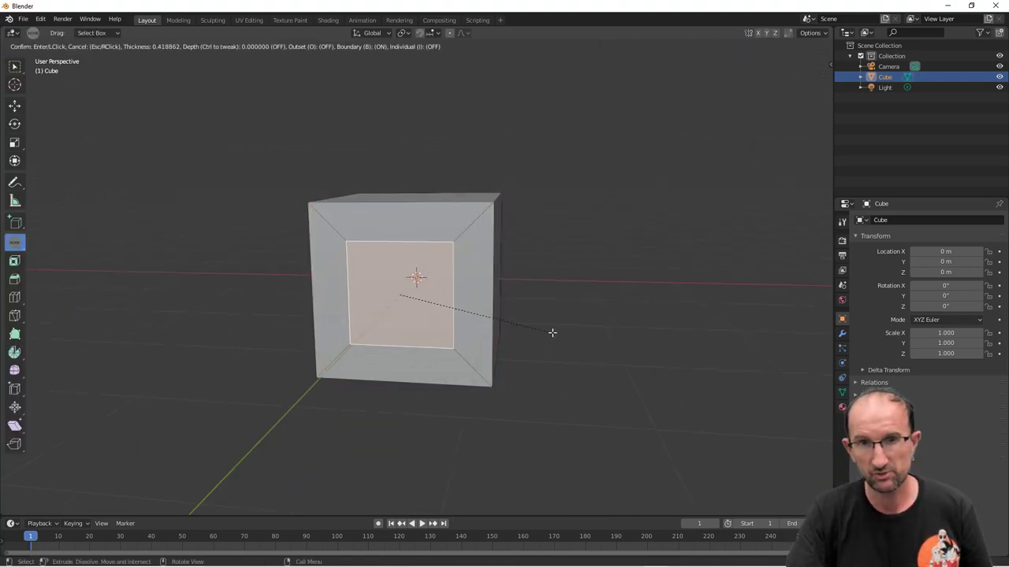
pyautogui.click(568, 301)
pyautogui.moveTo(568, 301); pyautogui.dragTo(508, 328, button='middle')
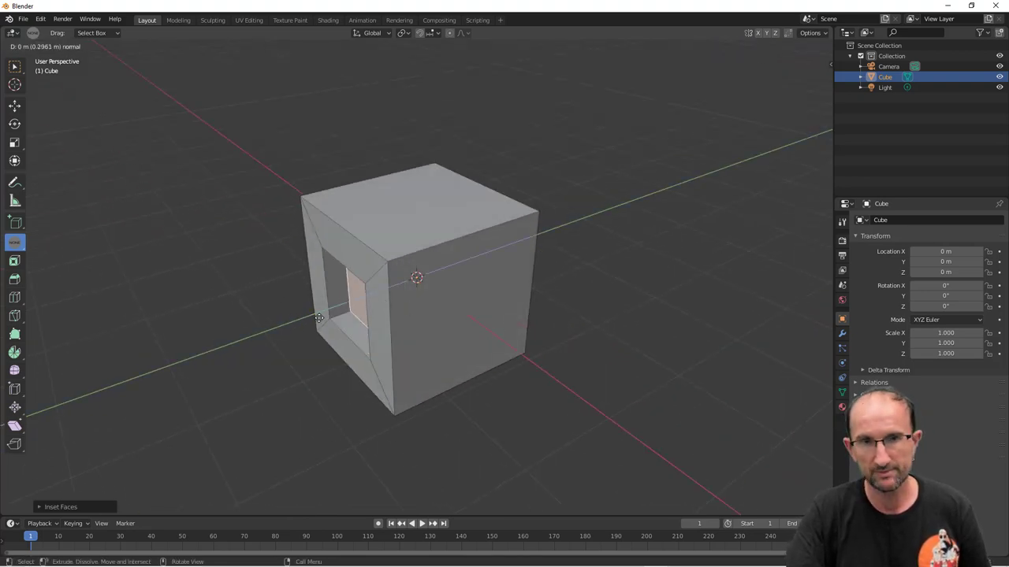
# Set snapping to Face and push the inset square through to the cube's far side.
pyautogui.click(335, 316)
pyautogui.moveTo(335, 315)
pyautogui.mouseDown(button='middle')
pyautogui.moveTo(507, 331)
pyautogui.moveTo(473, 315)
pyautogui.moveTo(308, 333)
pyautogui.moveTo(410, 313)
pyautogui.mouseUp(button='middle')
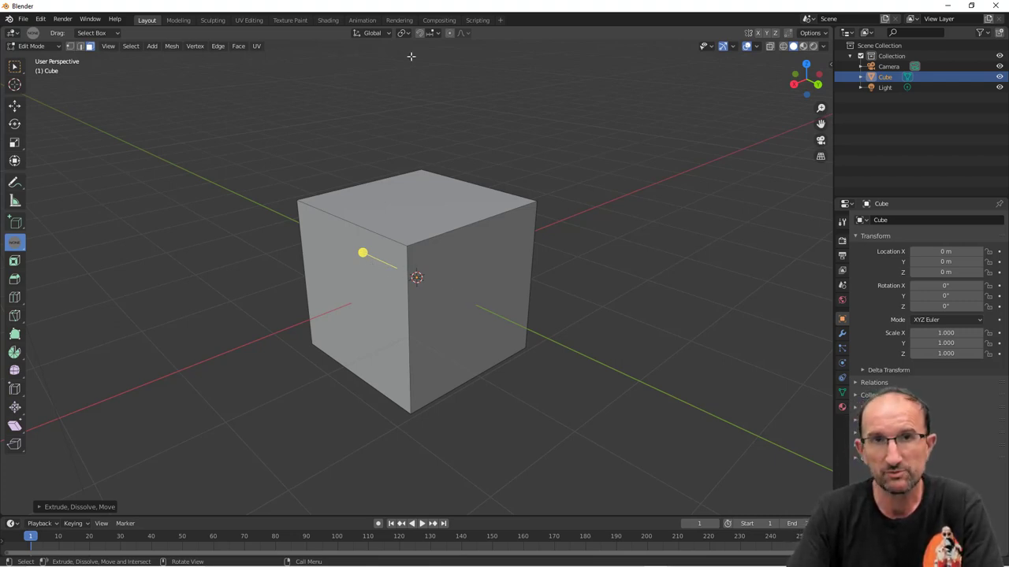
pyautogui.click(429, 36)
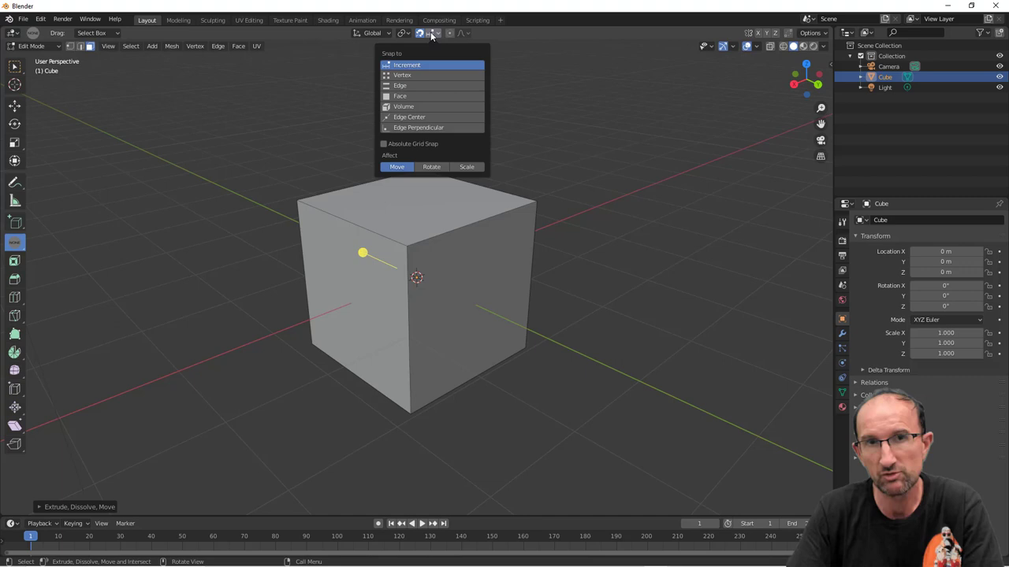
pyautogui.click(414, 95)
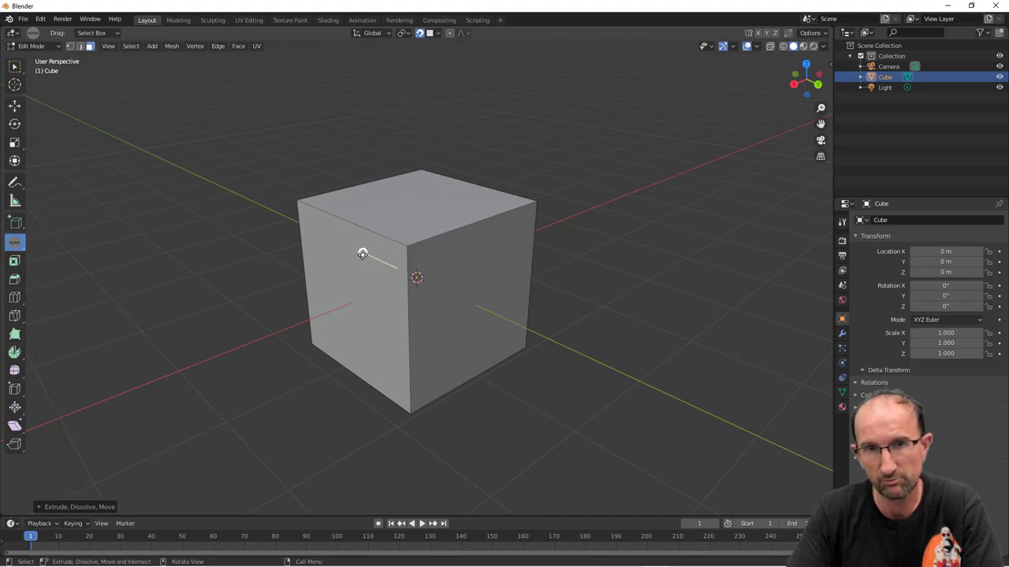
pyautogui.moveTo(362, 253)
pyautogui.mouseDown()
pyautogui.moveTo(426, 277)
pyautogui.moveTo(465, 259)
pyautogui.mouseUp()
pyautogui.moveTo(466, 259)
pyautogui.mouseDown(button='middle')
pyautogui.moveTo(431, 282)
pyautogui.moveTo(426, 317)
pyautogui.mouseUp(button='middle')
# Delete the front inset square face and select the far square face.
pyautogui.scroll(4, 431, 282)
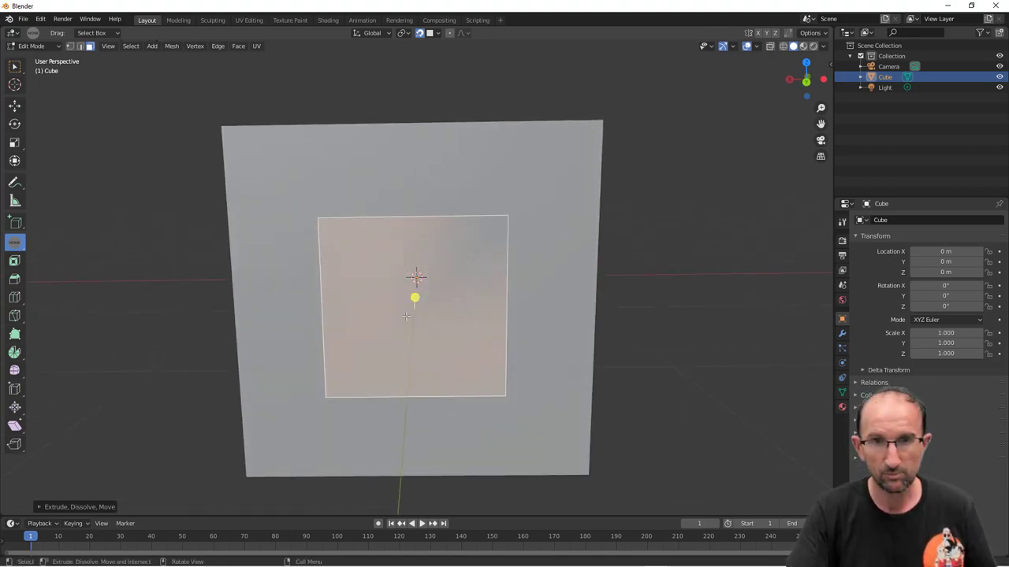
pyautogui.moveTo(406, 316)
pyautogui.mouseDown(button='middle')
pyautogui.moveTo(446, 342)
pyautogui.moveTo(509, 351)
pyautogui.moveTo(632, 331)
pyautogui.moveTo(457, 331)
pyautogui.moveTo(428, 305)
pyautogui.mouseUp(button='middle')
pyautogui.press('x')
pyautogui.click(415, 364)
pyautogui.click(396, 254)
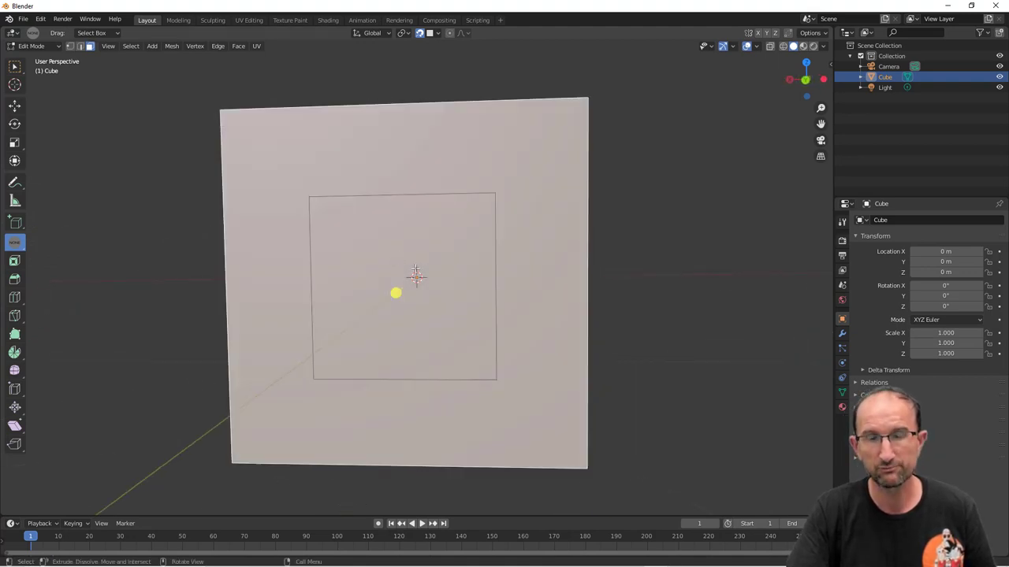
# Delete the far square face with X > Faces so the tunnel opens through both sides.
pyautogui.press('x')
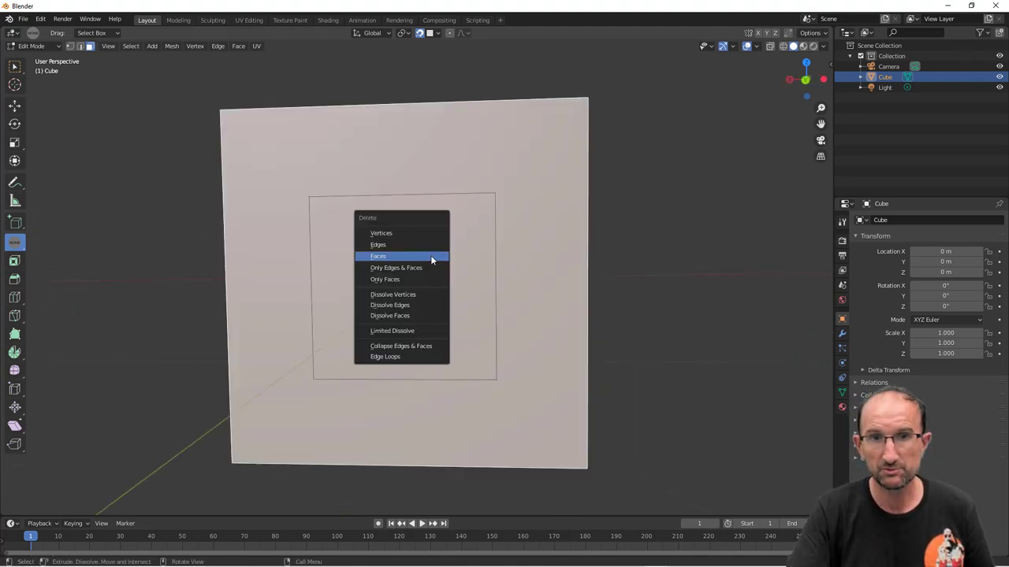
pyautogui.click(431, 256)
pyautogui.moveTo(431, 260); pyautogui.dragTo(502, 287, button='middle')
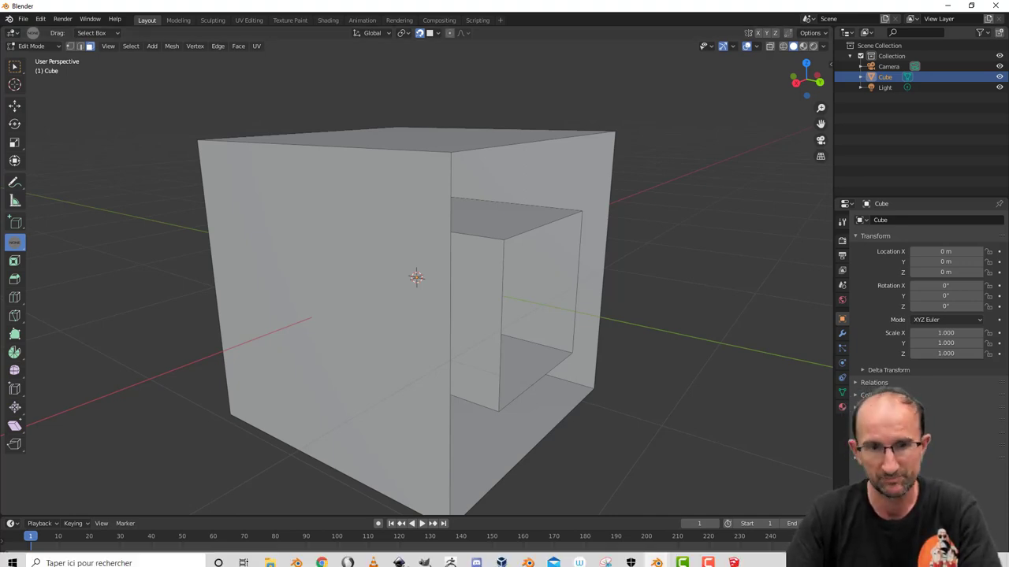
# Back in SketchUp, draw a small square rectangle on the block's top face.
pyautogui.click(734, 557)
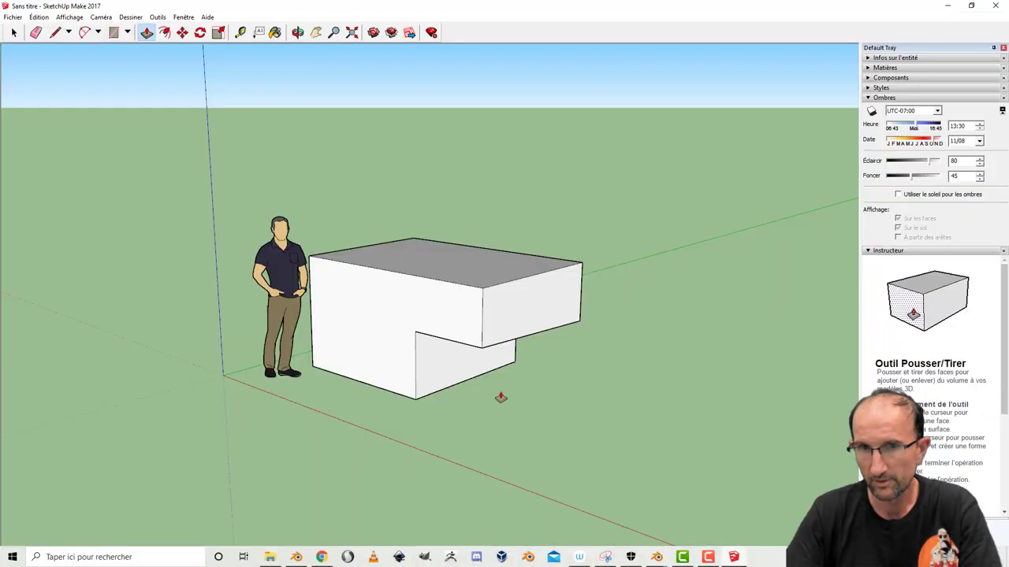
pyautogui.moveTo(408, 338)
pyautogui.mouseDown(button='middle')
pyautogui.moveTo(486, 368)
pyautogui.moveTo(551, 418)
pyautogui.mouseUp(button='middle')
pyautogui.press('p')
pyautogui.scroll(2, 551, 417)
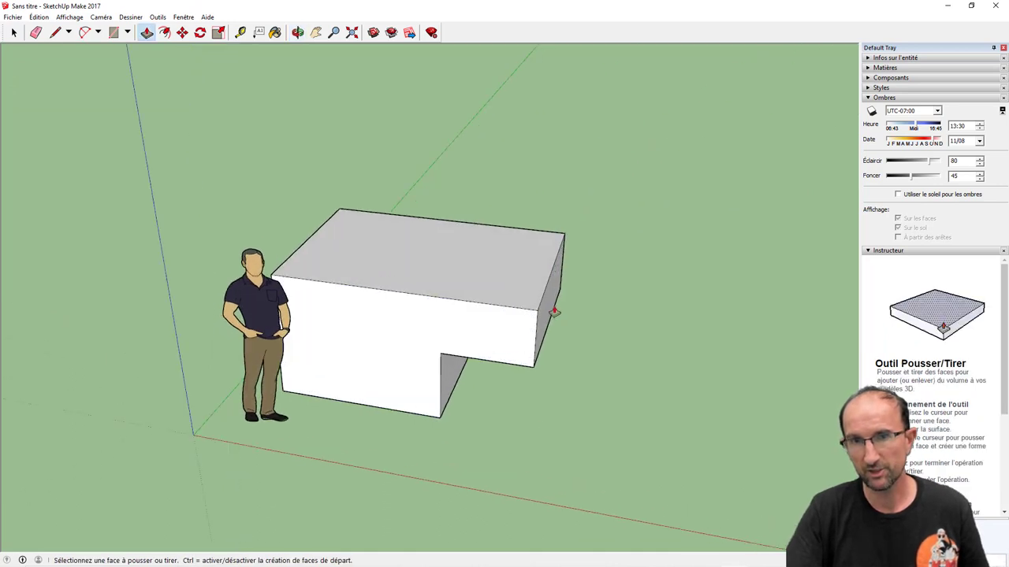
pyautogui.scroll(2, 491, 273)
pyautogui.press('r')
pyautogui.click(472, 242)
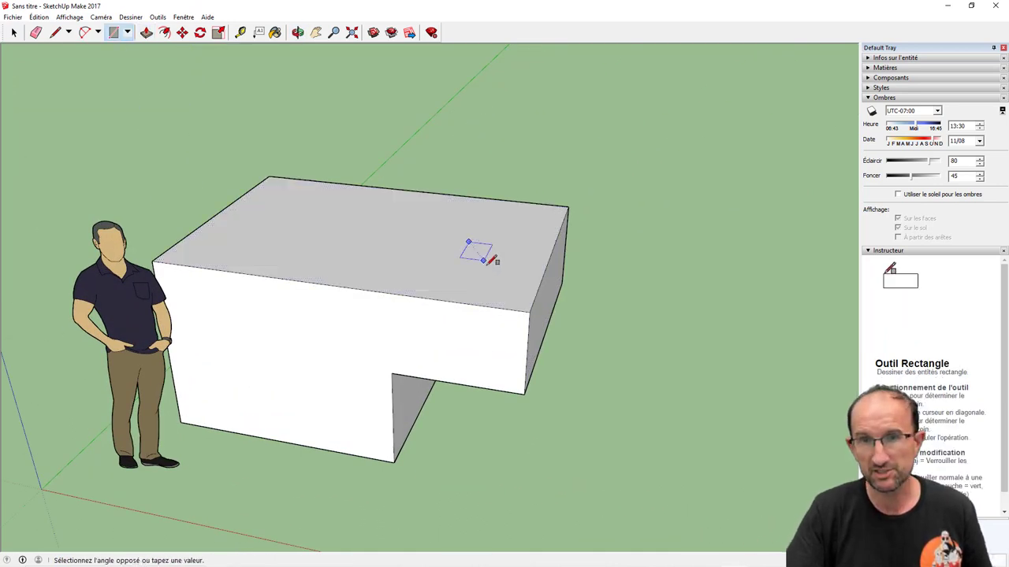
pyautogui.click(512, 284)
pyautogui.moveTo(522, 299); pyautogui.dragTo(511, 263, button='middle')
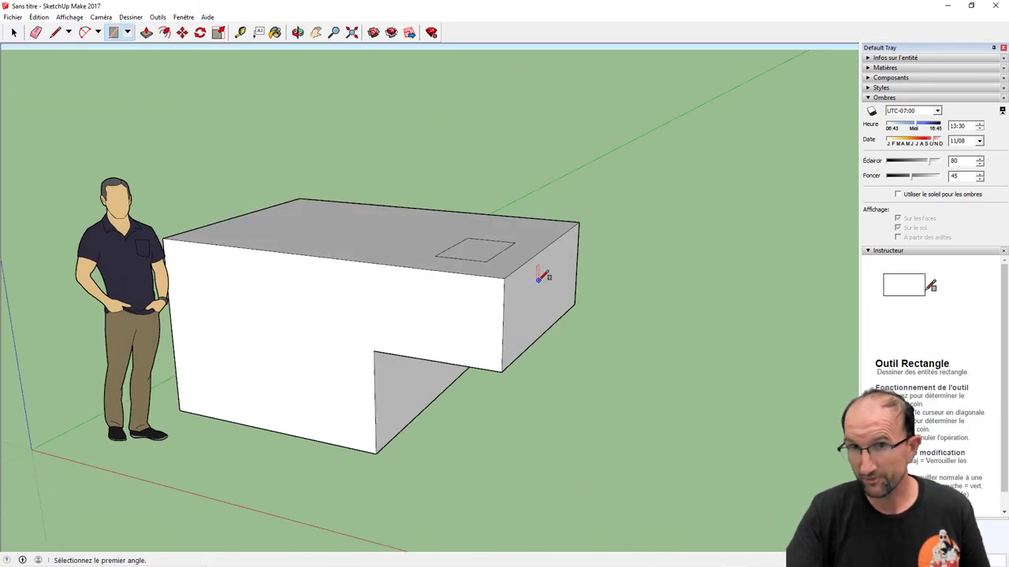
# Push/pull the small square down so it opens through the overhang.
pyautogui.press('p')
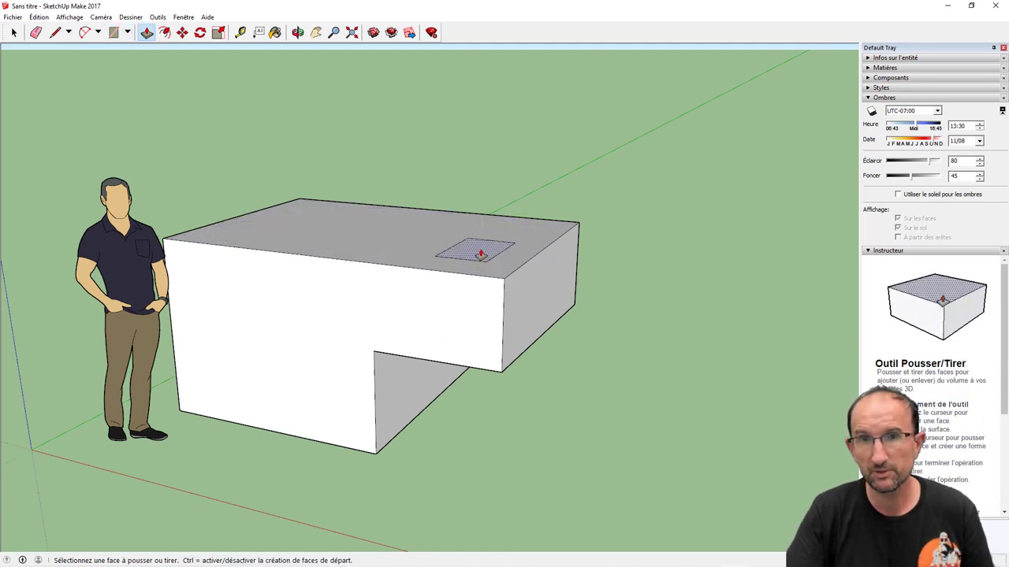
pyautogui.click(479, 253)
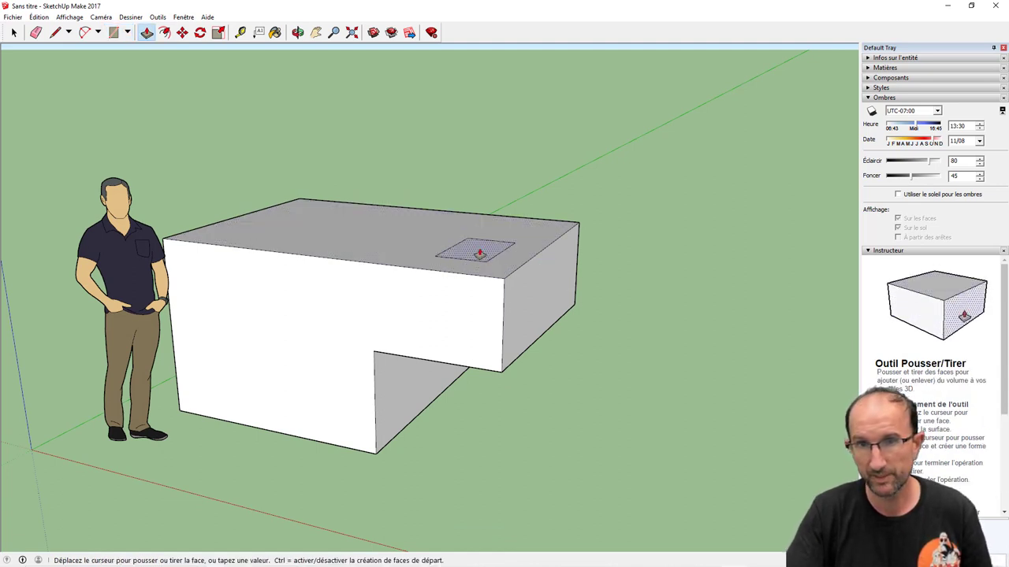
pyautogui.click(489, 374)
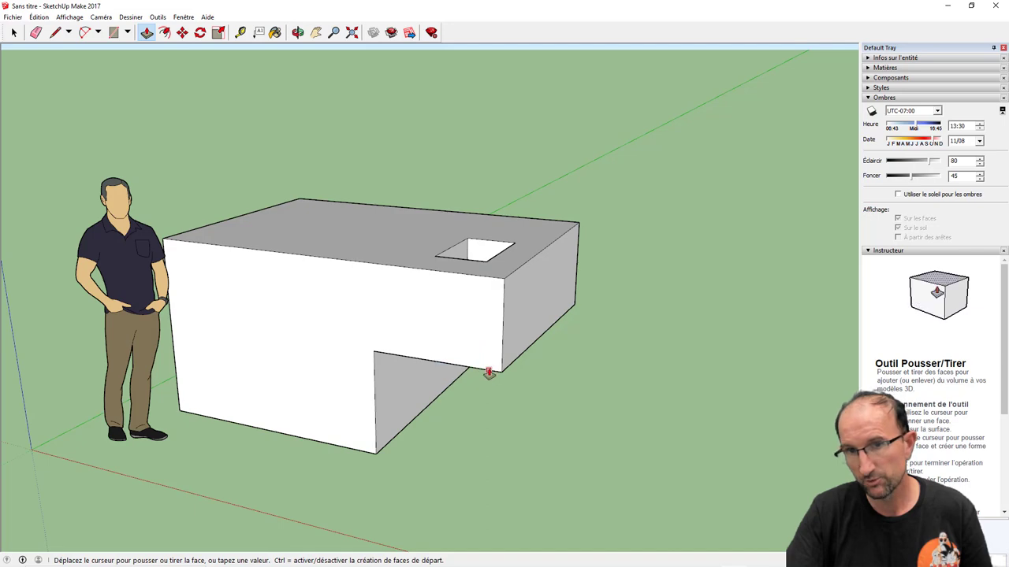
pyautogui.moveTo(488, 373)
pyautogui.mouseDown(button='middle')
pyautogui.moveTo(544, 311)
pyautogui.moveTo(523, 359)
pyautogui.mouseUp(button='middle')
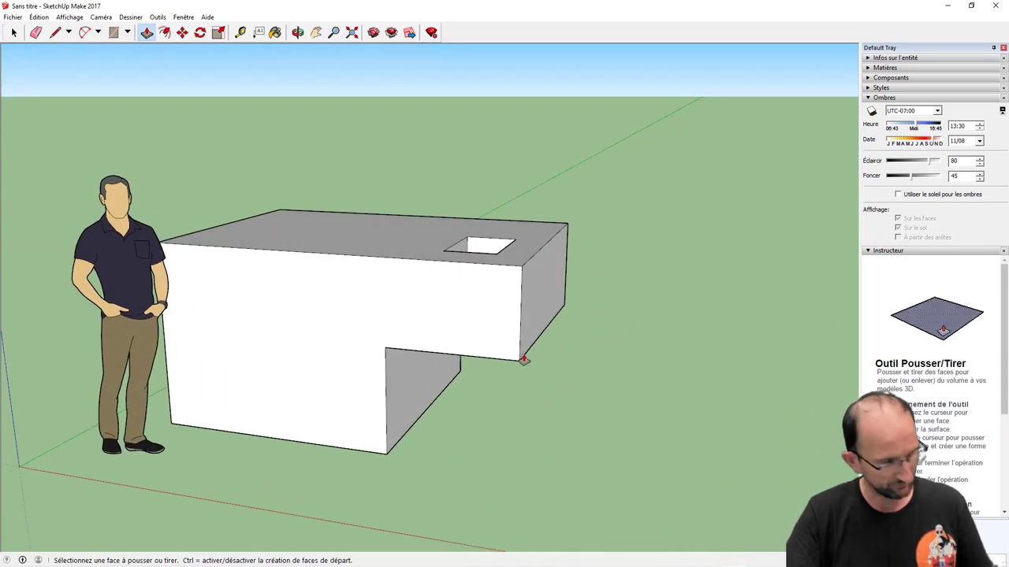
pyautogui.click(480, 246)
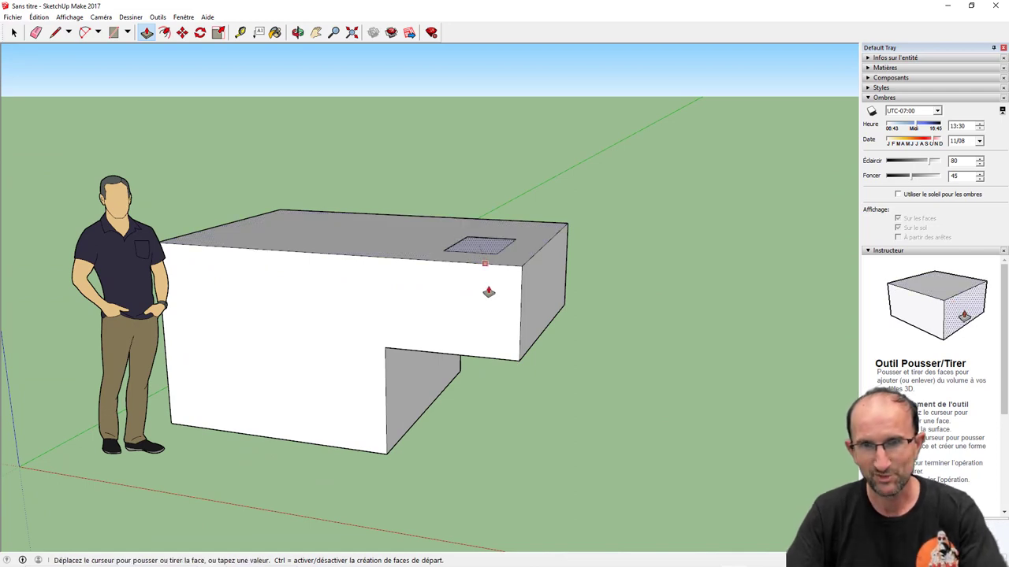
pyautogui.moveTo(500, 363)
pyautogui.mouseDown(button='middle')
pyautogui.moveTo(523, 326)
pyautogui.moveTo(538, 406)
pyautogui.moveTo(525, 344)
pyautogui.moveTo(552, 358)
pyautogui.moveTo(259, 315)
pyautogui.moveTo(86, 360)
pyautogui.moveTo(355, 262)
pyautogui.moveTo(444, 284)
pyautogui.mouseUp(button='middle')
# Draw a ground rectangle beside the block and push/pull it up into a long box.
pyautogui.press('r')
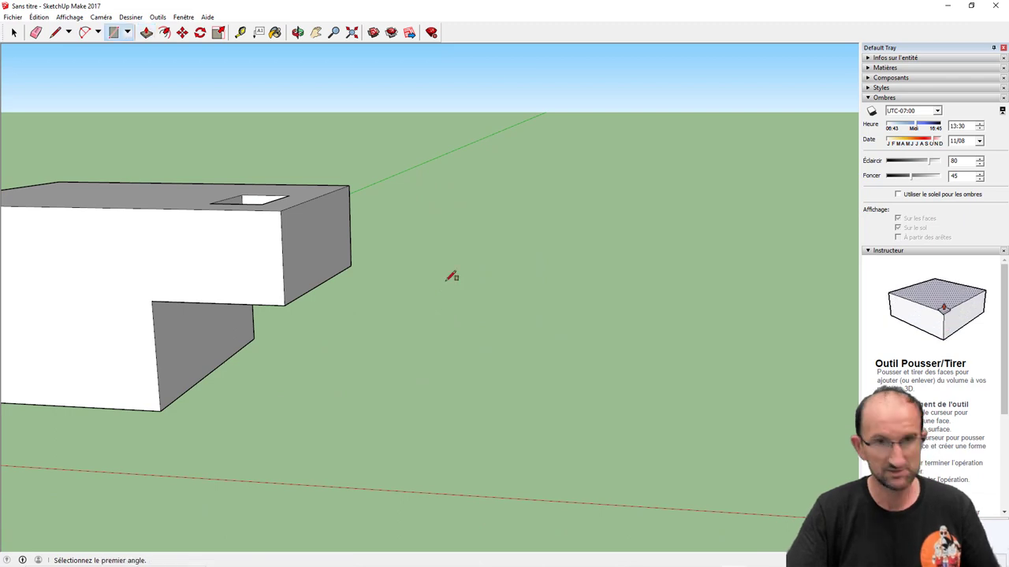
pyautogui.click(447, 282)
pyautogui.click(532, 362)
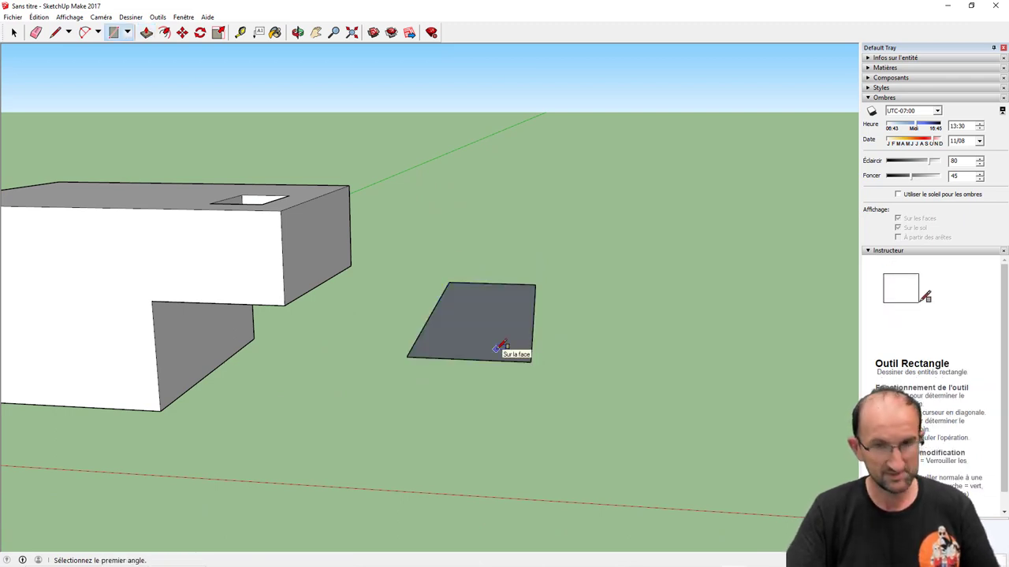
pyautogui.press('p')
pyautogui.moveTo(484, 338); pyautogui.dragTo(493, 202)
pyautogui.moveTo(493, 203)
pyautogui.mouseDown(button='middle')
pyautogui.moveTo(523, 279)
pyautogui.moveTo(524, 270)
pyautogui.moveTo(220, 376)
pyautogui.moveTo(439, 320)
pyautogui.moveTo(499, 326)
pyautogui.mouseUp(button='middle')
# Draw a small rectangle on the box's end face and push it through to open a hole.
pyautogui.press('r')
pyautogui.click(455, 247)
pyautogui.click(514, 314)
pyautogui.press('p')
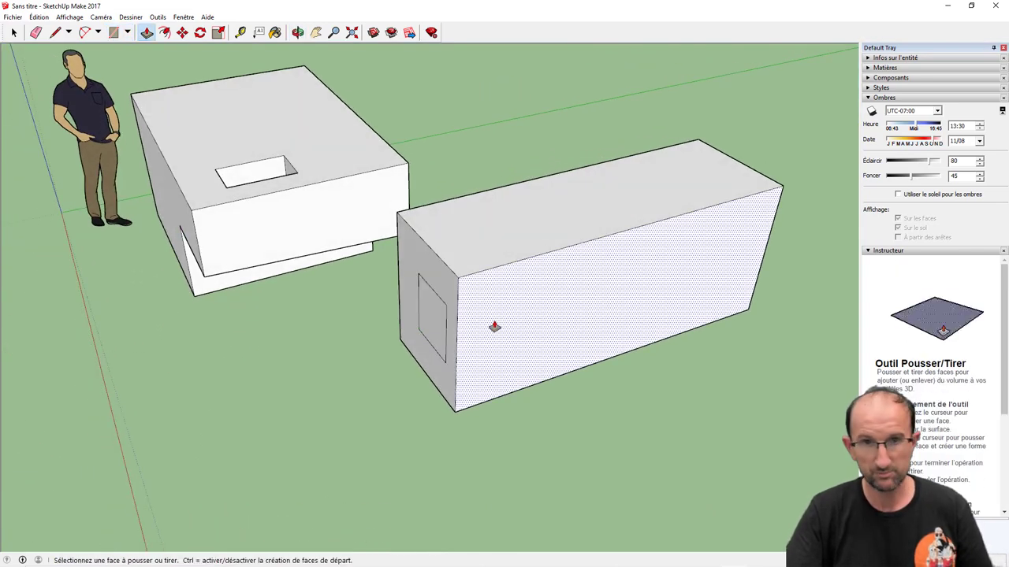
pyautogui.moveTo(431, 321); pyautogui.dragTo(667, 187)
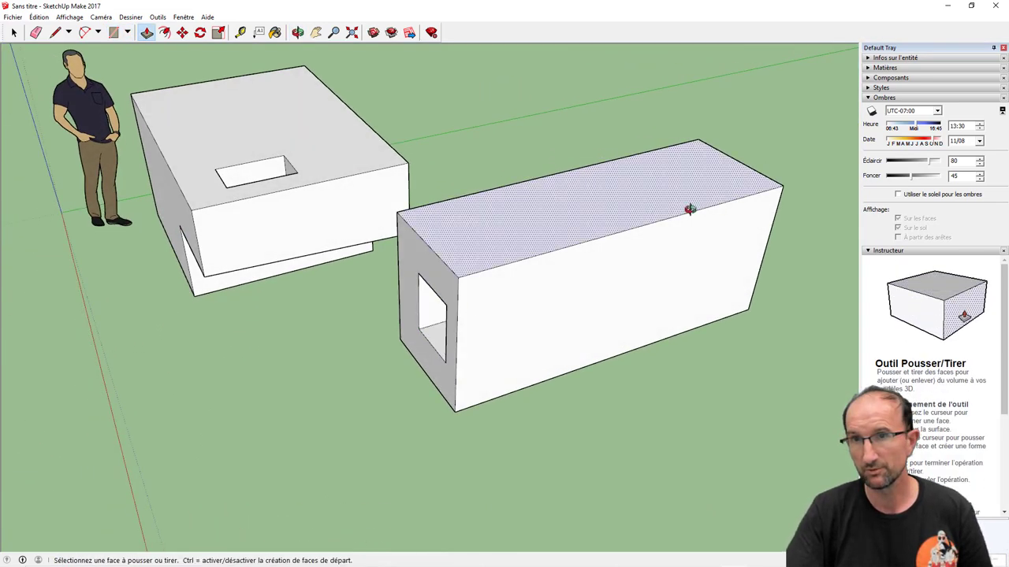
pyautogui.moveTo(689, 209)
pyautogui.mouseDown(button='middle')
pyautogui.moveTo(270, 163)
pyautogui.moveTo(147, 85)
pyautogui.moveTo(110, 32)
pyautogui.moveTo(394, 124)
pyautogui.moveTo(671, 153)
pyautogui.mouseUp(button='middle')
pyautogui.moveTo(509, 274)
pyautogui.mouseDown(button='middle')
pyautogui.moveTo(674, 263)
pyautogui.moveTo(613, 187)
pyautogui.moveTo(637, 184)
pyautogui.mouseUp(button='middle')
pyautogui.moveTo(604, 191)
pyautogui.mouseDown(button='middle')
pyautogui.moveTo(624, 248)
pyautogui.moveTo(308, 215)
pyautogui.mouseUp(button='middle')
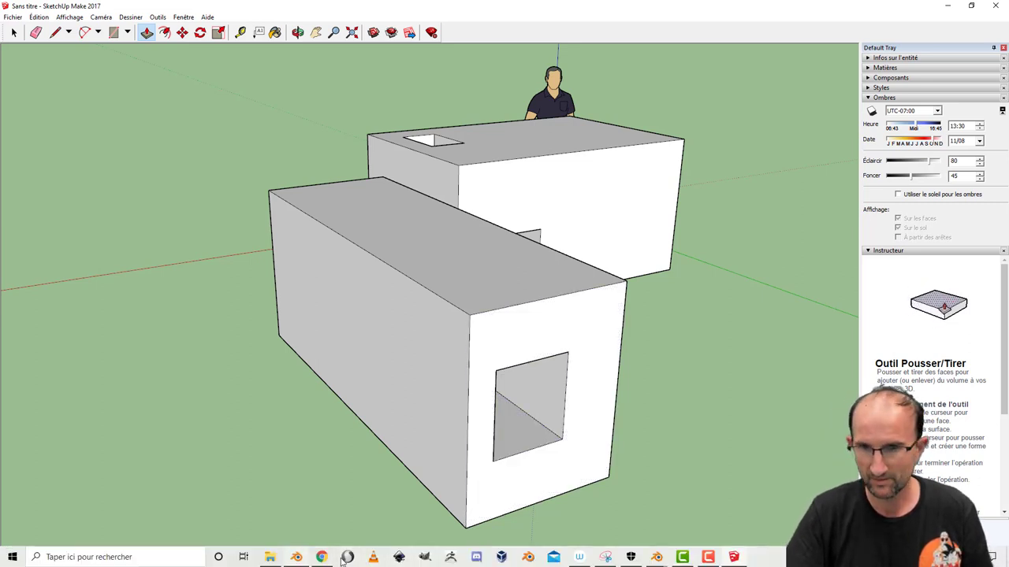
pyautogui.moveTo(656, 558)
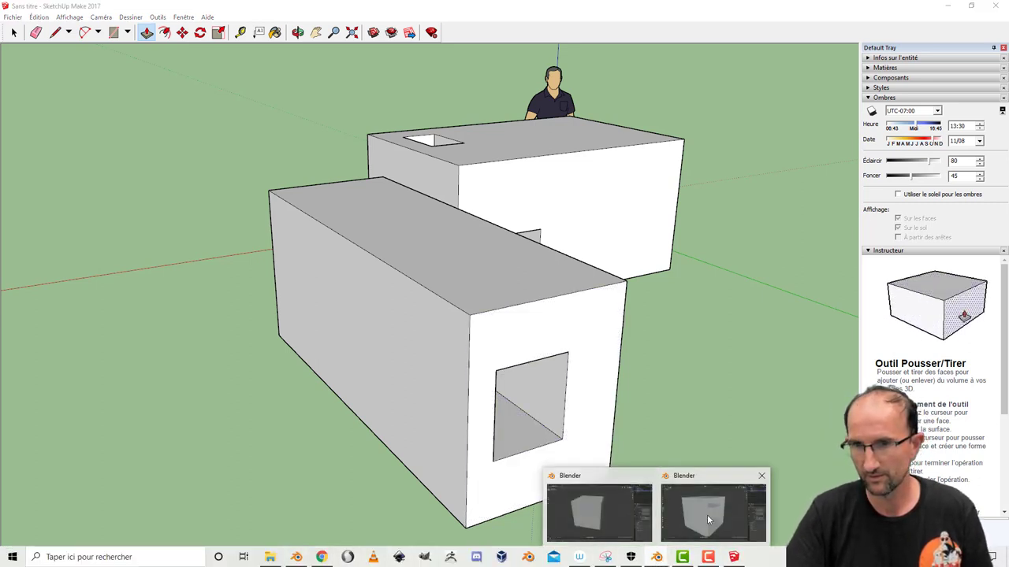
# Switch to Blender, delete the tunnelled cube in Object Mode, and add a new mesh cube.
pyautogui.click(707, 514)
pyautogui.moveTo(531, 349); pyautogui.dragTo(444, 336, button='middle')
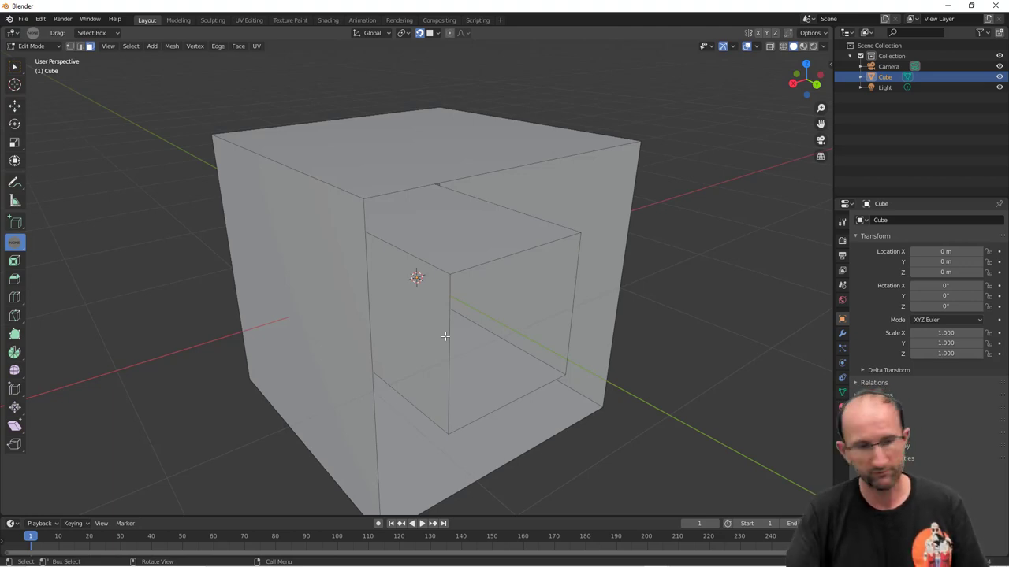
pyautogui.press('Tab')
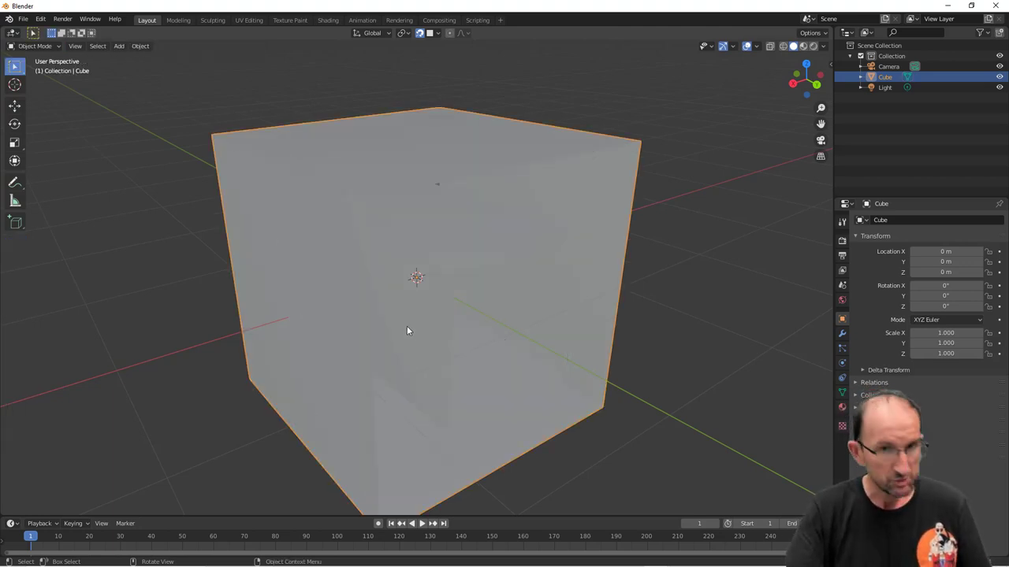
pyautogui.press('x')
pyautogui.click(407, 326)
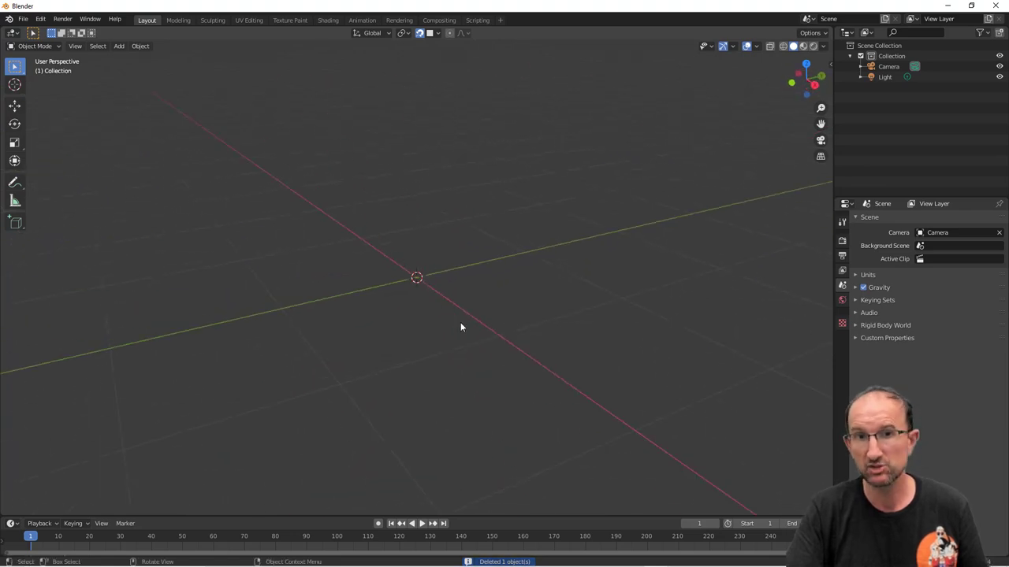
pyautogui.hotkey('shift', 'a')
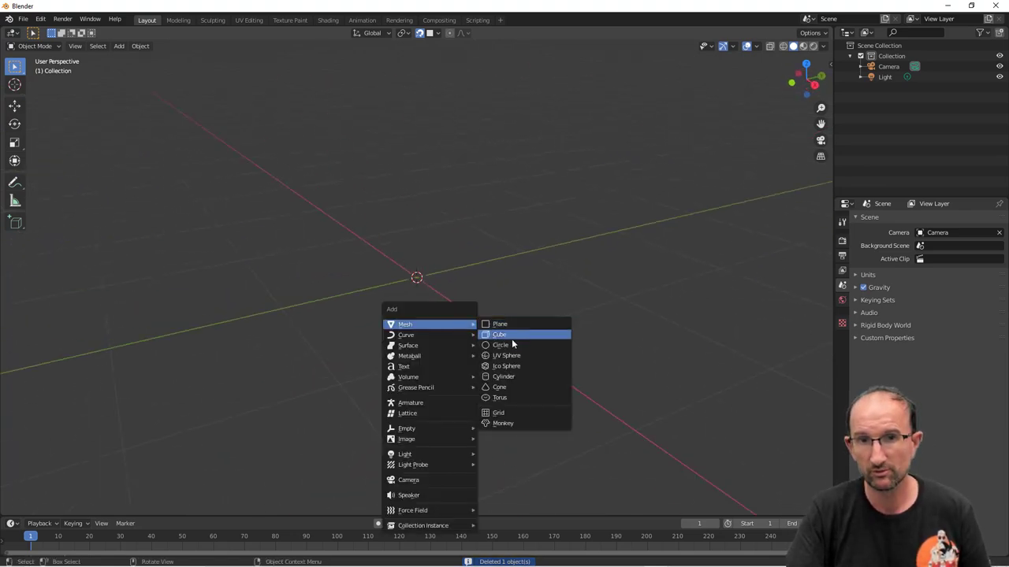
pyautogui.click(511, 337)
# In Edit Mode, add two loop cuts dividing the cube into three strips.
pyautogui.press('Tab')
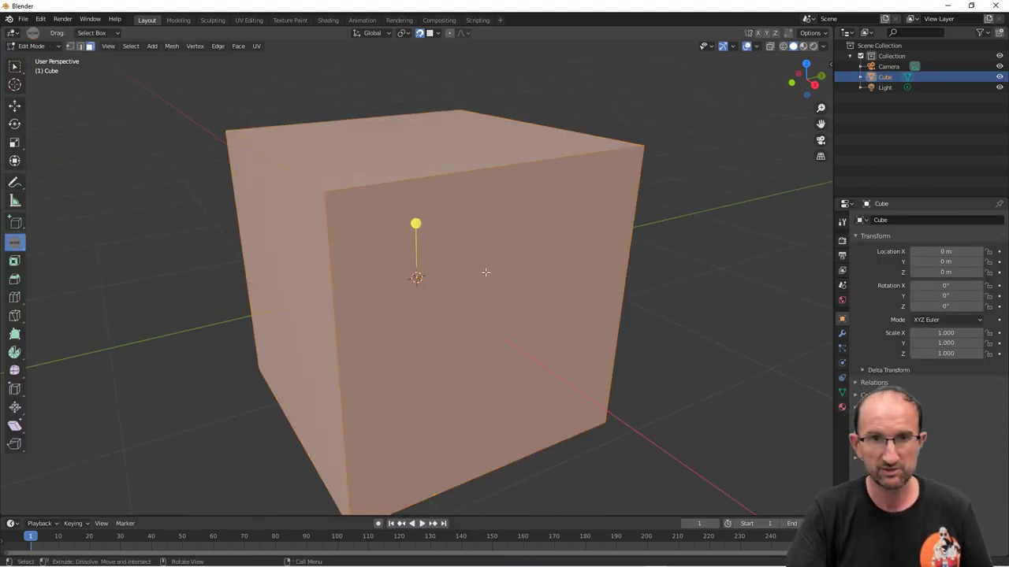
pyautogui.moveTo(442, 296); pyautogui.dragTo(430, 278, button='middle')
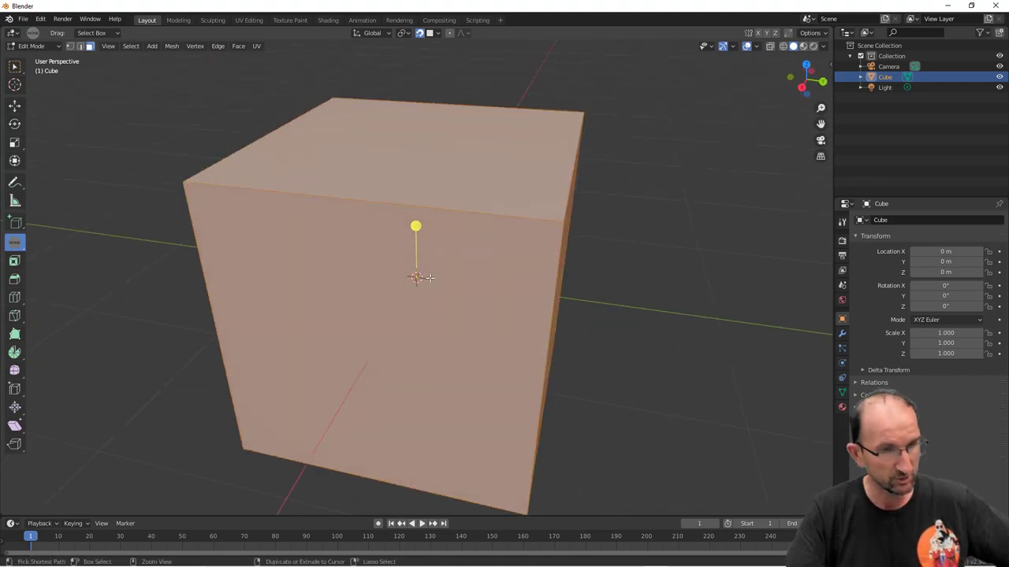
pyautogui.hotkey('ctrl', 'r')
pyautogui.click(426, 223)
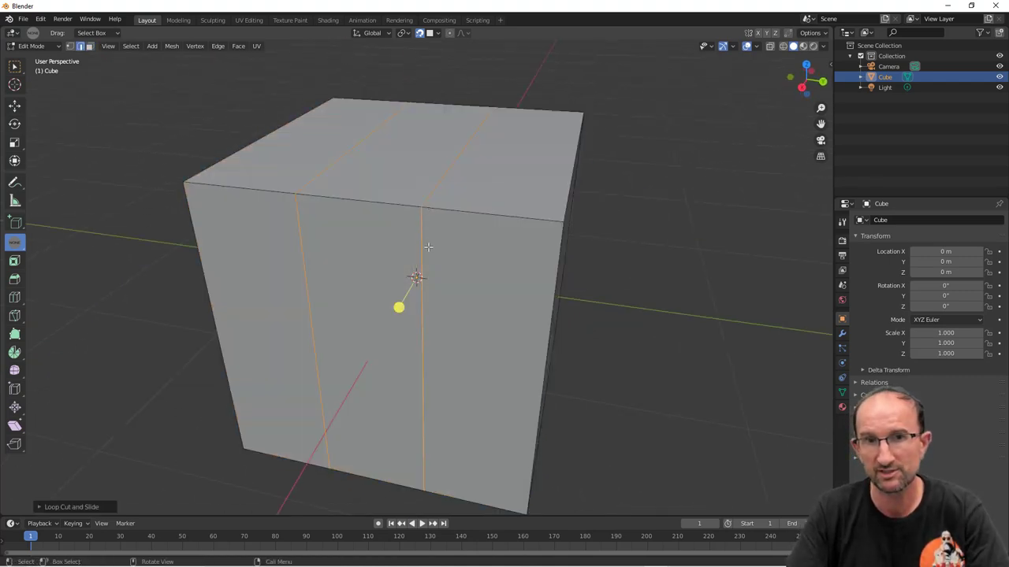
pyautogui.moveTo(428, 247); pyautogui.dragTo(524, 259, button='middle')
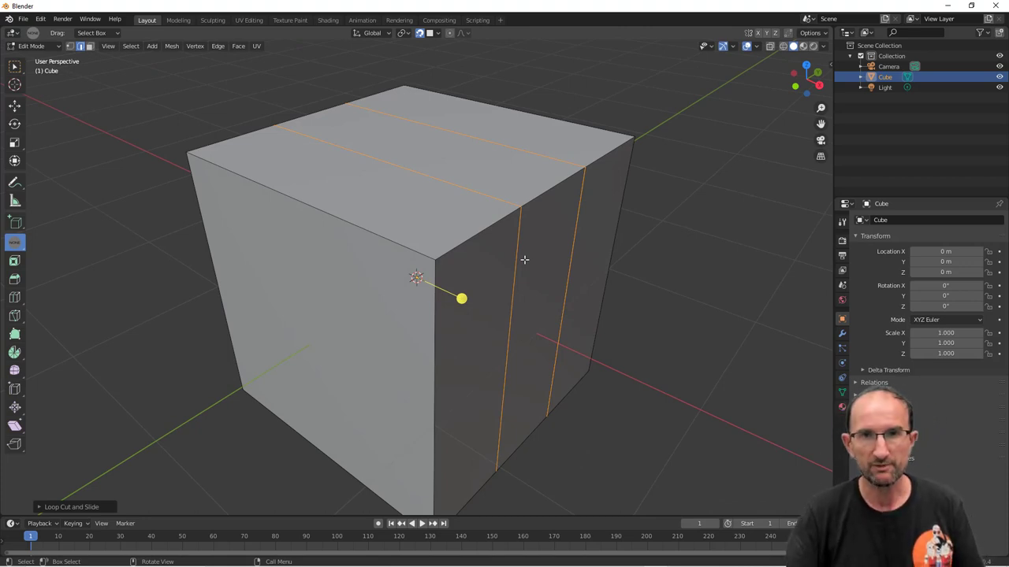
# Select the middle top strip and extrude it far upward into a tall column.
pyautogui.press('3')
pyautogui.click(487, 172)
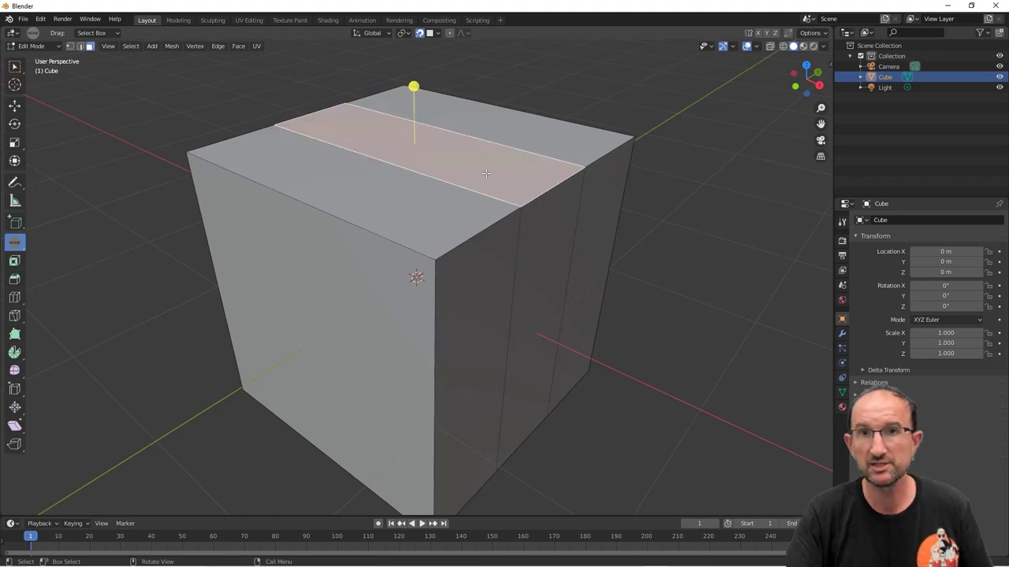
pyautogui.moveTo(487, 174)
pyautogui.mouseDown(button='middle')
pyautogui.moveTo(531, 243)
pyautogui.moveTo(517, 177)
pyautogui.mouseUp(button='middle')
pyautogui.moveTo(415, 86); pyautogui.dragTo(418, 24)
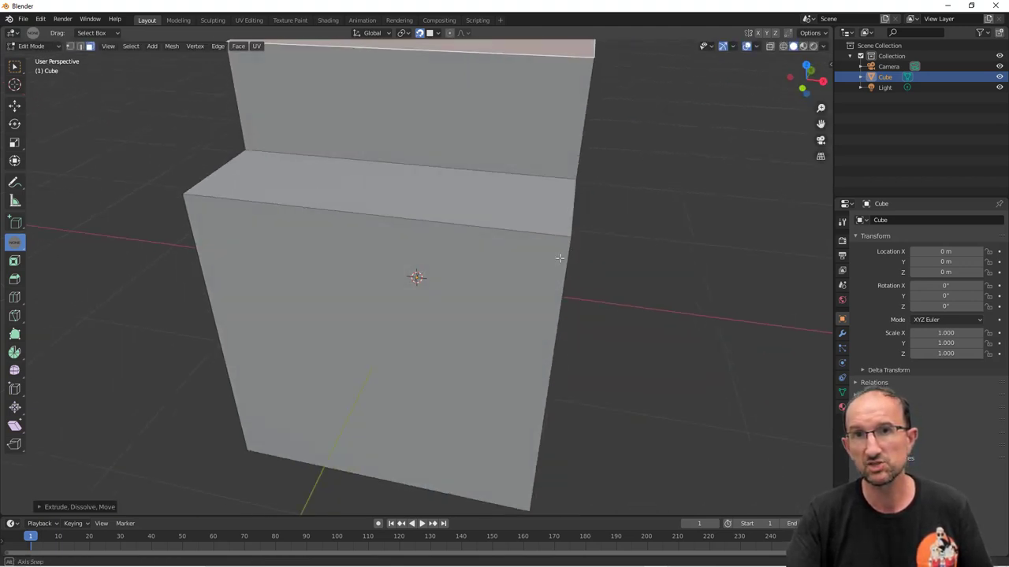
pyautogui.moveTo(559, 258); pyautogui.dragTo(507, 254, button='middle')
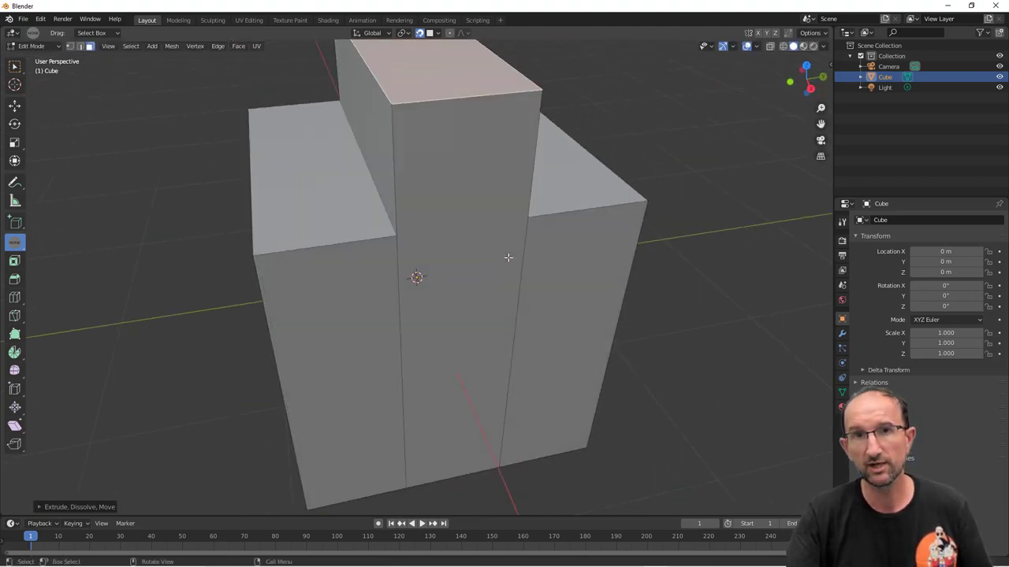
pyautogui.press('k')
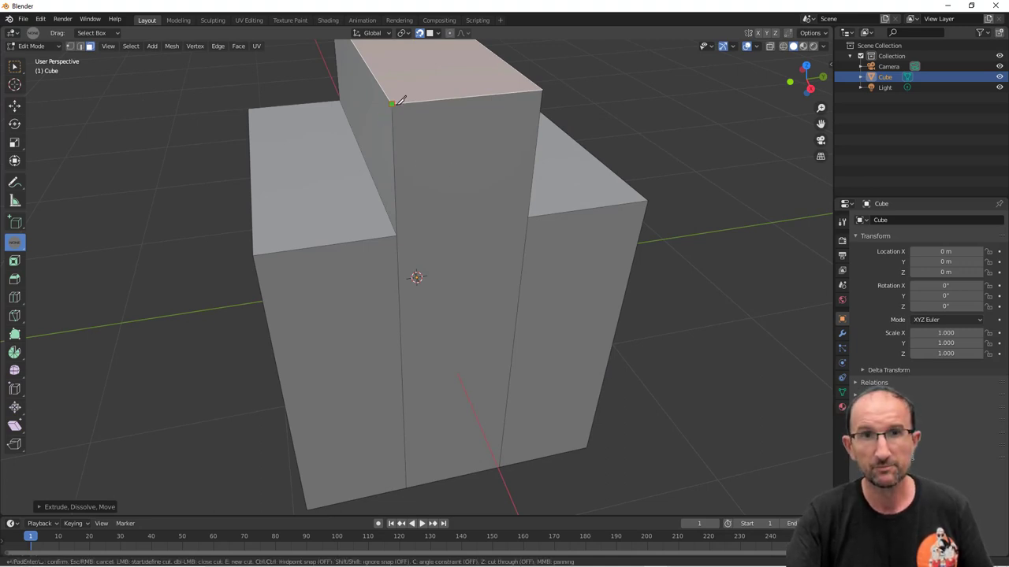
# Complete and confirm the triangular knife cut on the column's top corner.
pyautogui.click(541, 95)
pyautogui.press('Return')
pyautogui.moveTo(518, 176); pyautogui.dragTo(561, 190, button='middle')
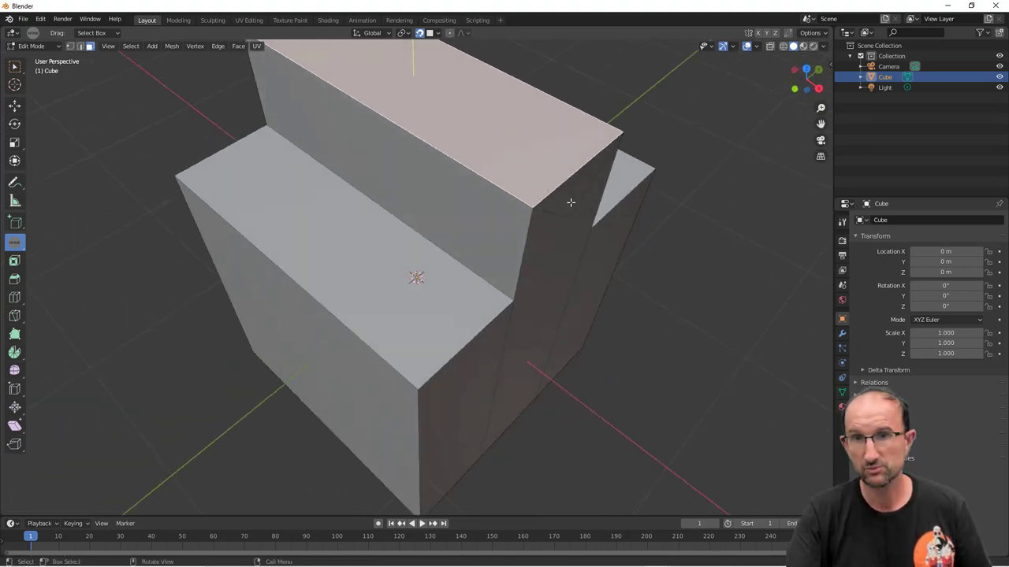
# Extrude the triangular face outward into a wedge-shaped protrusion.
pyautogui.click(570, 203)
pyautogui.moveTo(636, 201); pyautogui.dragTo(713, 236)
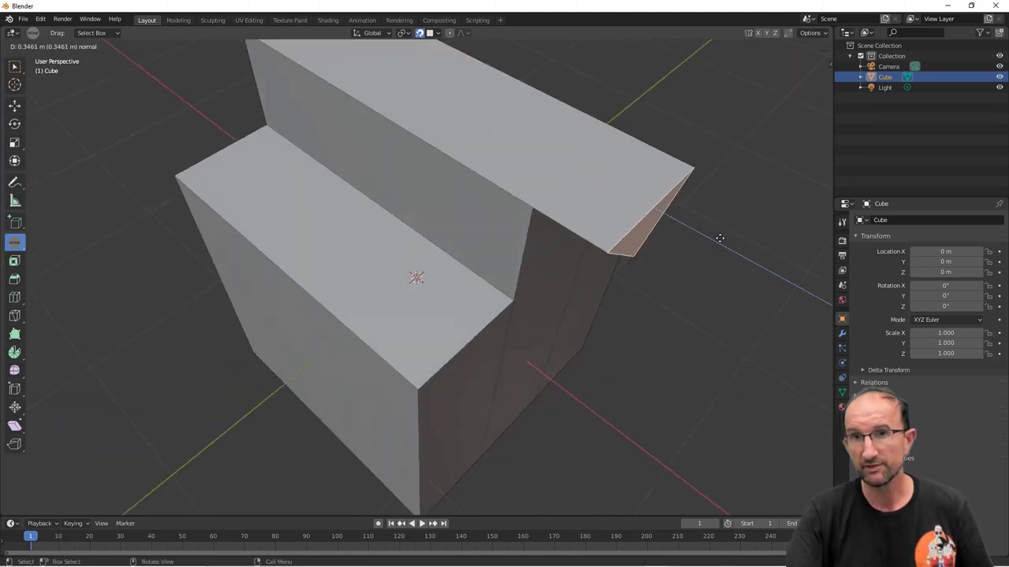
pyautogui.moveTo(676, 282); pyautogui.dragTo(576, 271, button='middle')
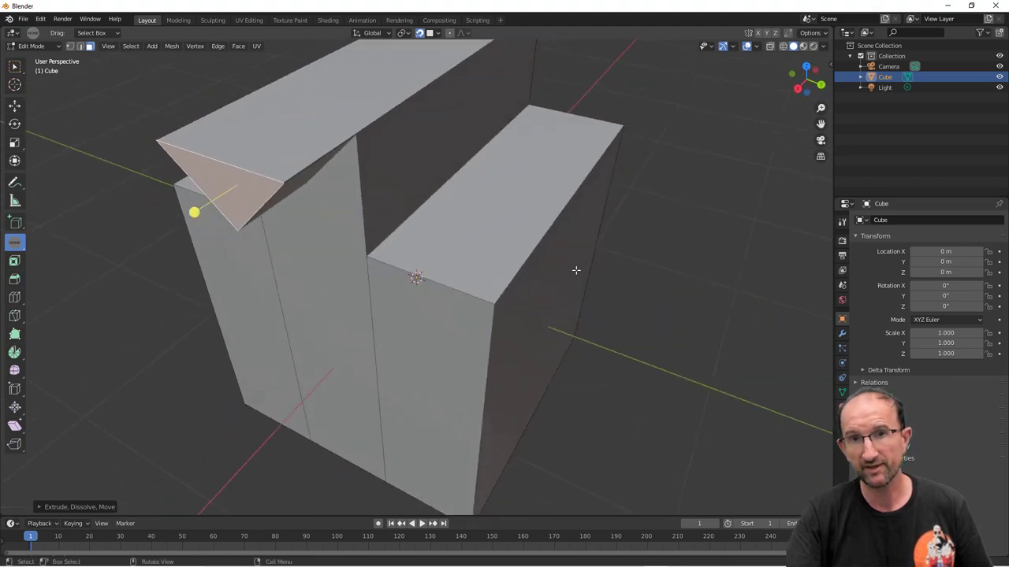
pyautogui.moveTo(523, 323); pyautogui.dragTo(523, 309, button='middle')
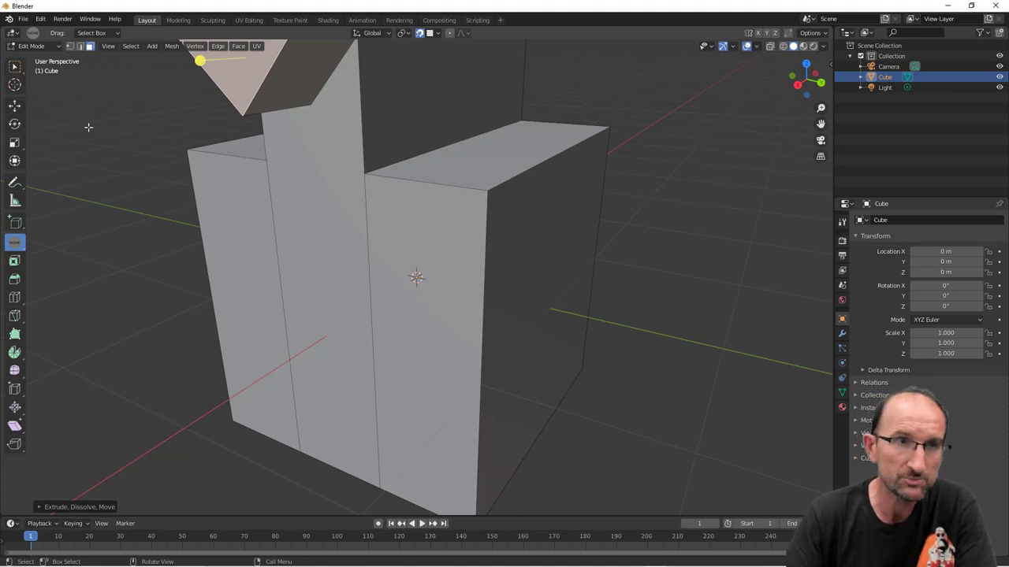
# Visit the Sculpting workspace and orbit to a full three-quarter view of the carved cube.
pyautogui.click(212, 20)
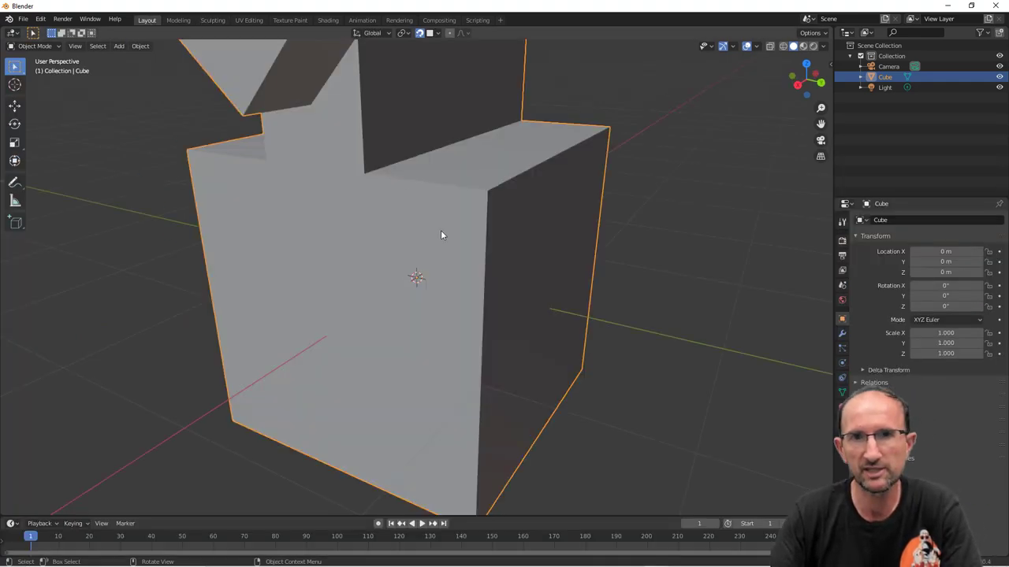
pyautogui.scroll(-5, 441, 235)
pyautogui.moveTo(495, 231)
pyautogui.mouseDown(button='middle')
pyautogui.moveTo(563, 260)
pyautogui.moveTo(491, 268)
pyautogui.mouseUp(button='middle')
# Add a Solidify modifier to the carved cube: 0.01 m thickness, offset -1, Fill Rim on.
pyautogui.click(841, 335)
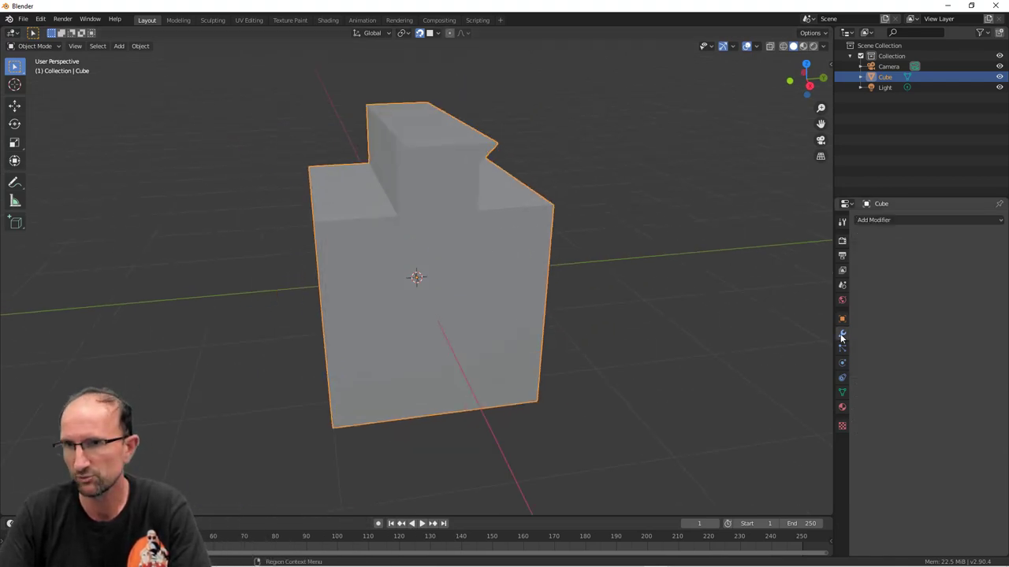
pyautogui.click(901, 221)
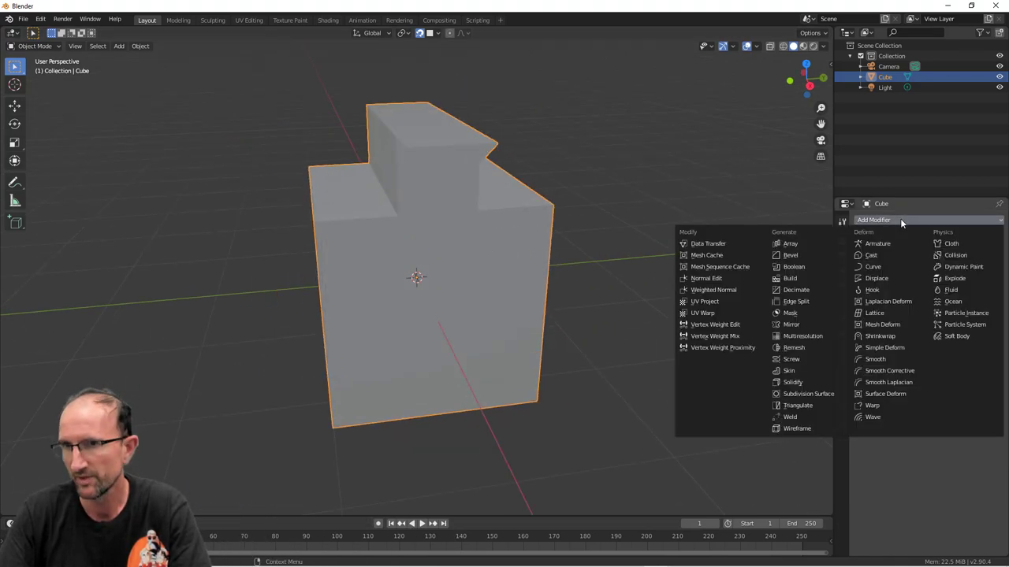
pyautogui.click(808, 384)
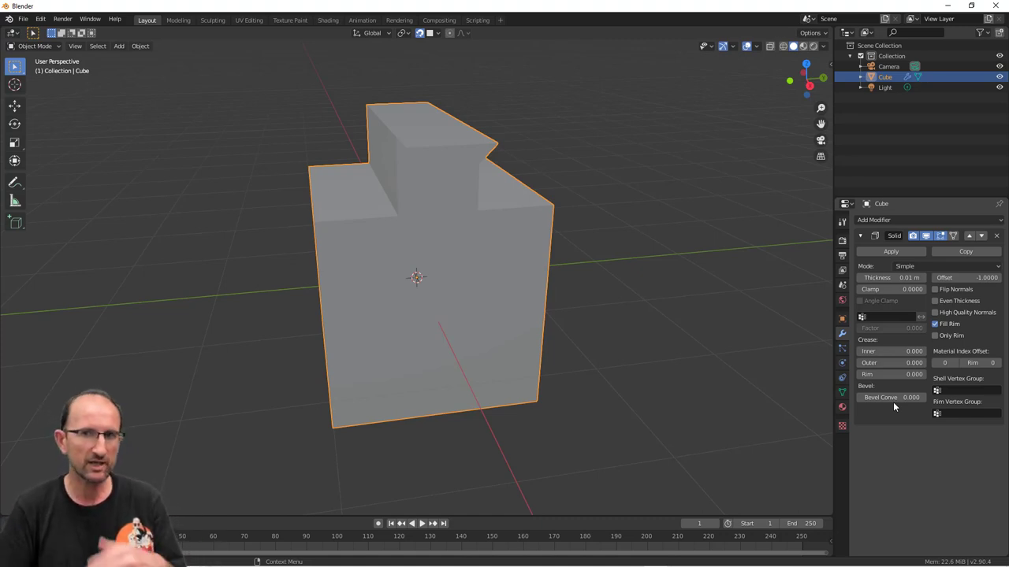
# Show Cube.003's mesh data and expand its Normals panel, where Auto Smooth is off.
pyautogui.click(842, 285)
pyautogui.click(842, 392)
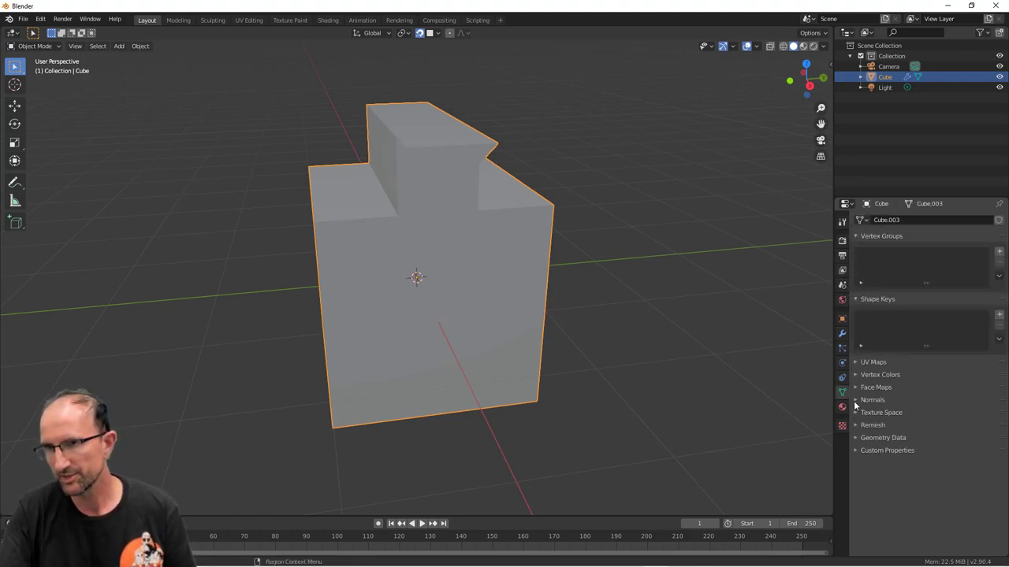
pyautogui.click(867, 400)
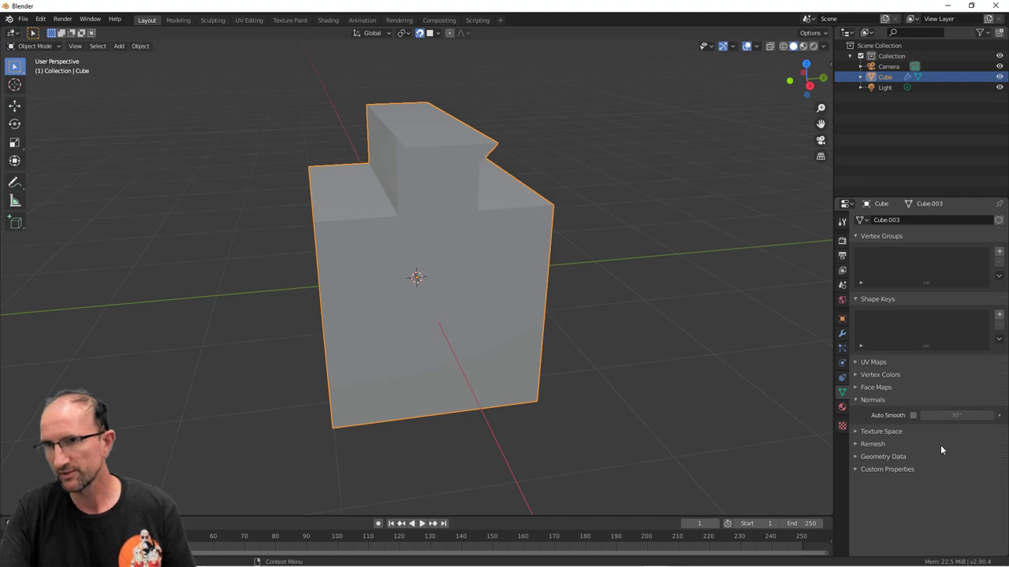